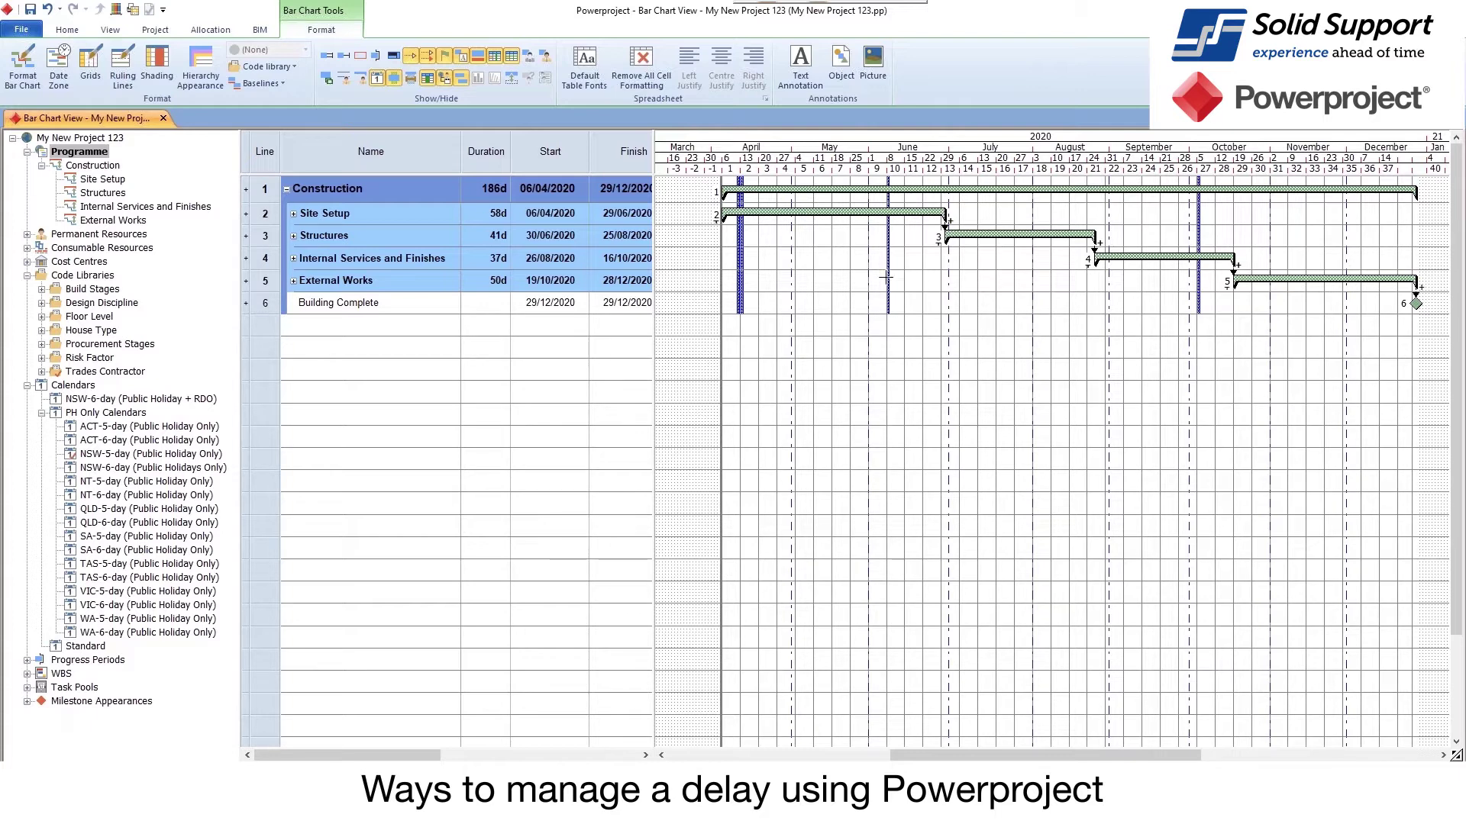
- Expand the Site Setup and Structures summaries to show tasks from Site possession through Roof
{"action": "left_click", "coordinate": [838, 211]}
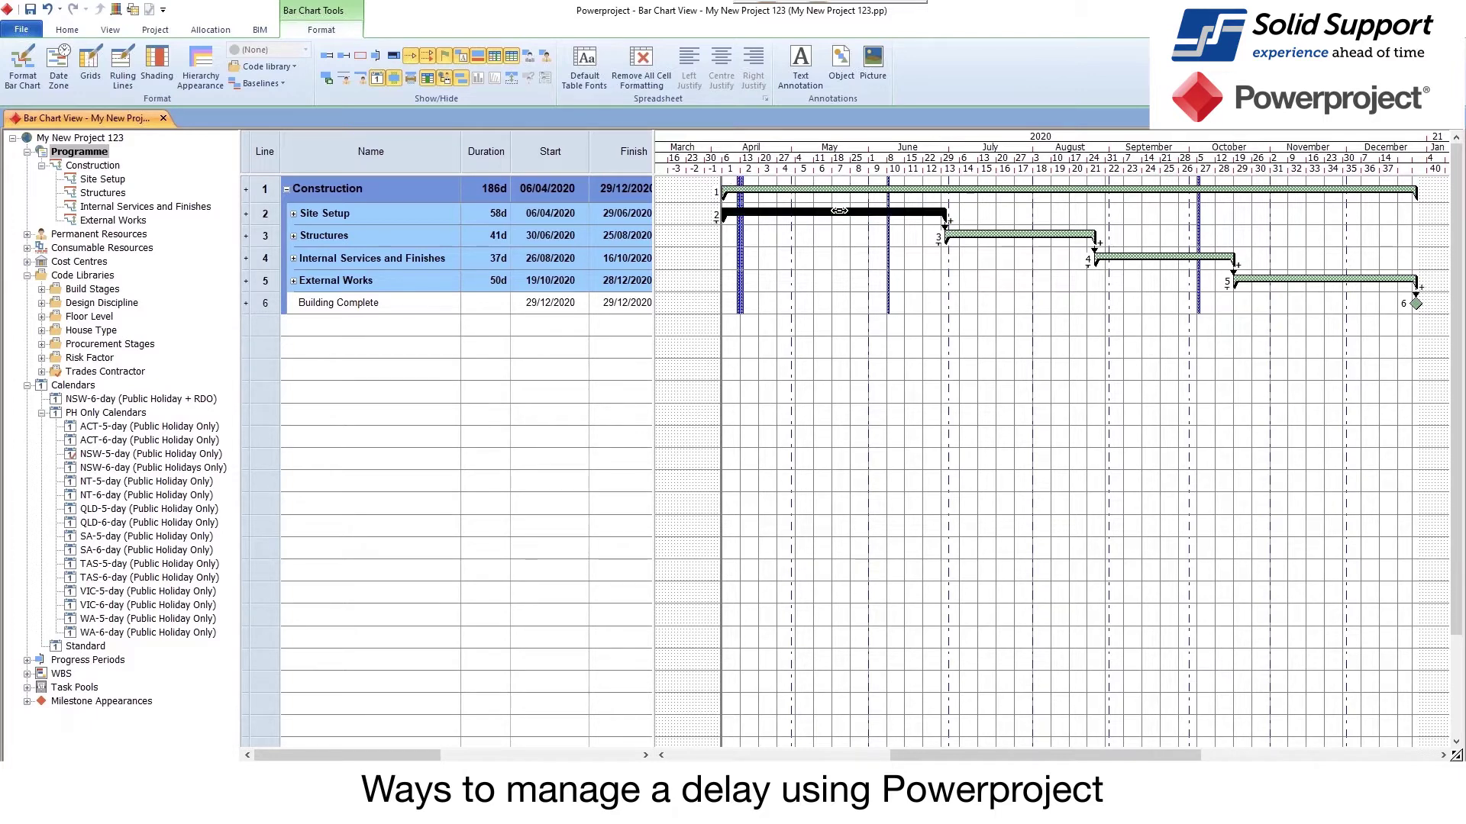
{"action": "double_click", "coordinate": [838, 210]}
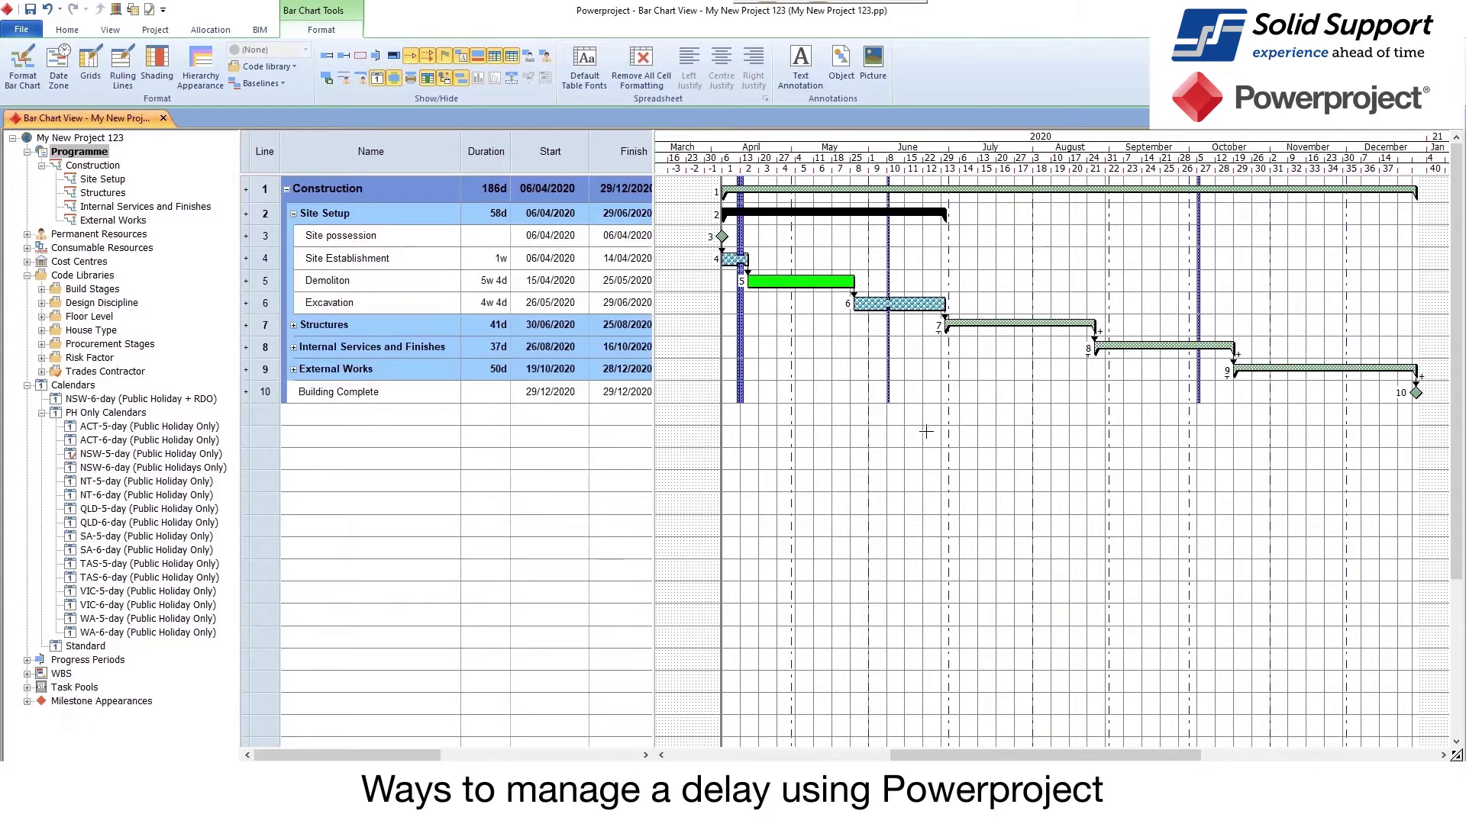
{"action": "double_click", "coordinate": [991, 325]}
{"action": "left_click", "coordinate": [982, 552]}
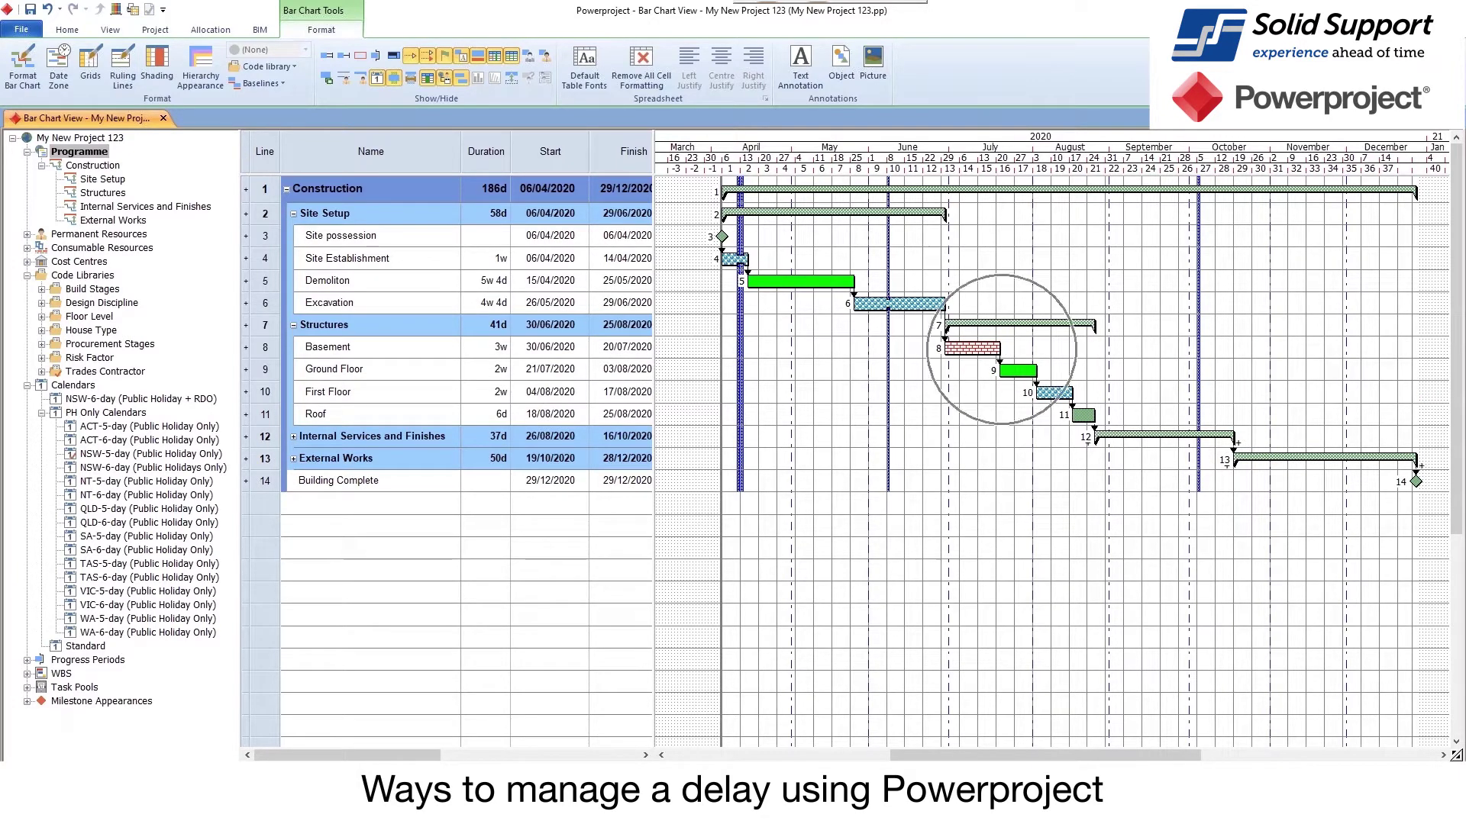
{"action": "mouse_move", "coordinate": [1000, 348]}
{"action": "left_mouse_down"}
{"action": "mouse_move", "coordinate": [1041, 345]}
{"action": "mouse_move", "coordinate": [1000, 349]}
{"action": "left_mouse_up"}
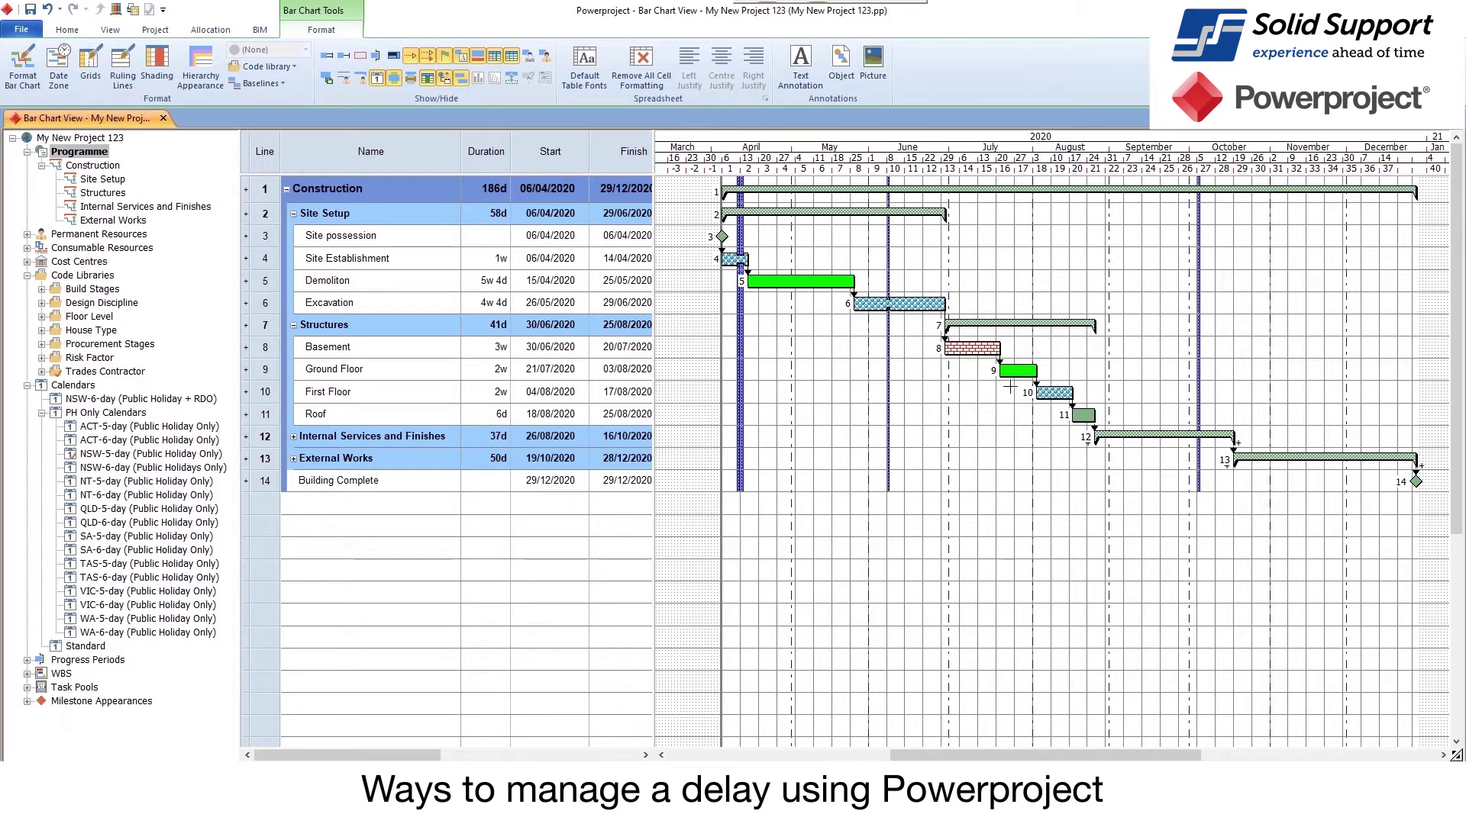
{"action": "right_click", "coordinate": [291, 374]}
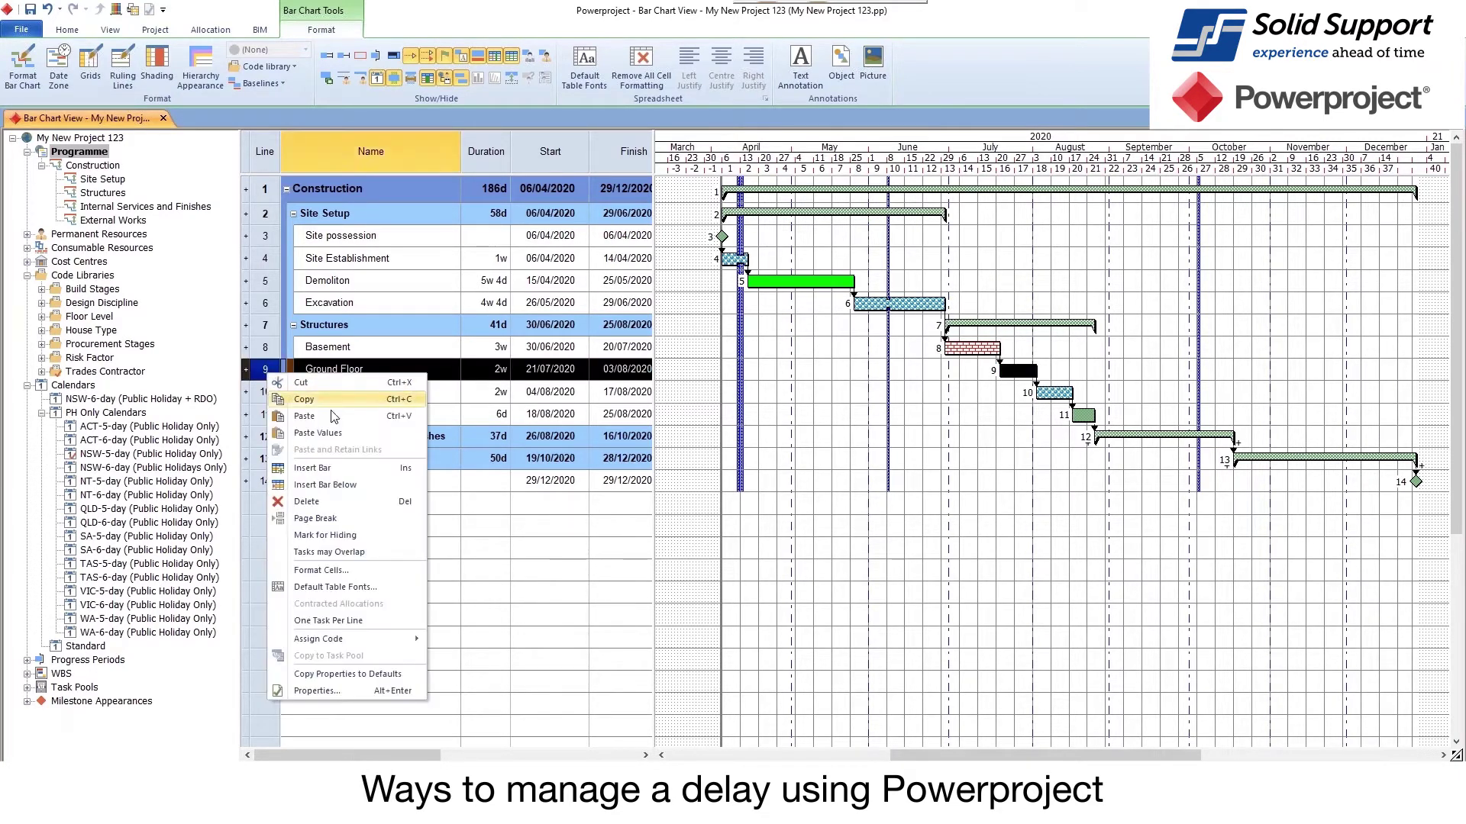
{"action": "left_click", "coordinate": [333, 467]}
{"action": "left_click", "coordinate": [342, 375]}
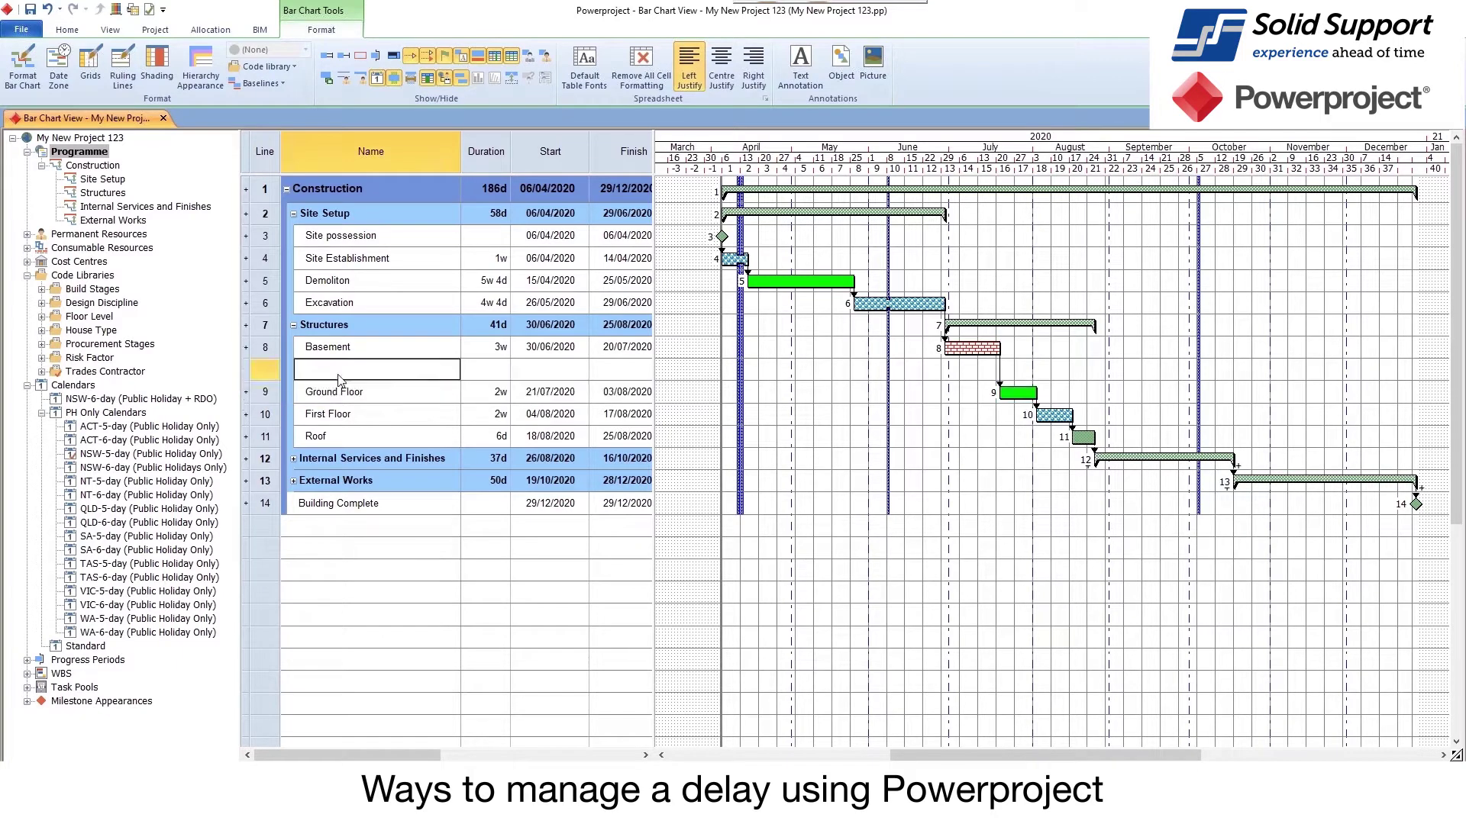
{"action": "type", "text": "dE"}
{"action": "key", "text": "BackSpace"}
{"action": "key", "text": "BackSpace"}
{"action": "key", "text": "BackSpace"}
{"action": "key", "text": "BackSpace"}
{"action": "key", "text": "BackSpace"}
{"action": "type", "text": "lay"}
{"action": "key", "text": "BackSpace"}
{"action": "key", "text": "BackSpace"}
{"action": "key", "text": "BackSpace"}
{"action": "key", "text": "BackSpace"}
{"action": "key", "text": "Return"}
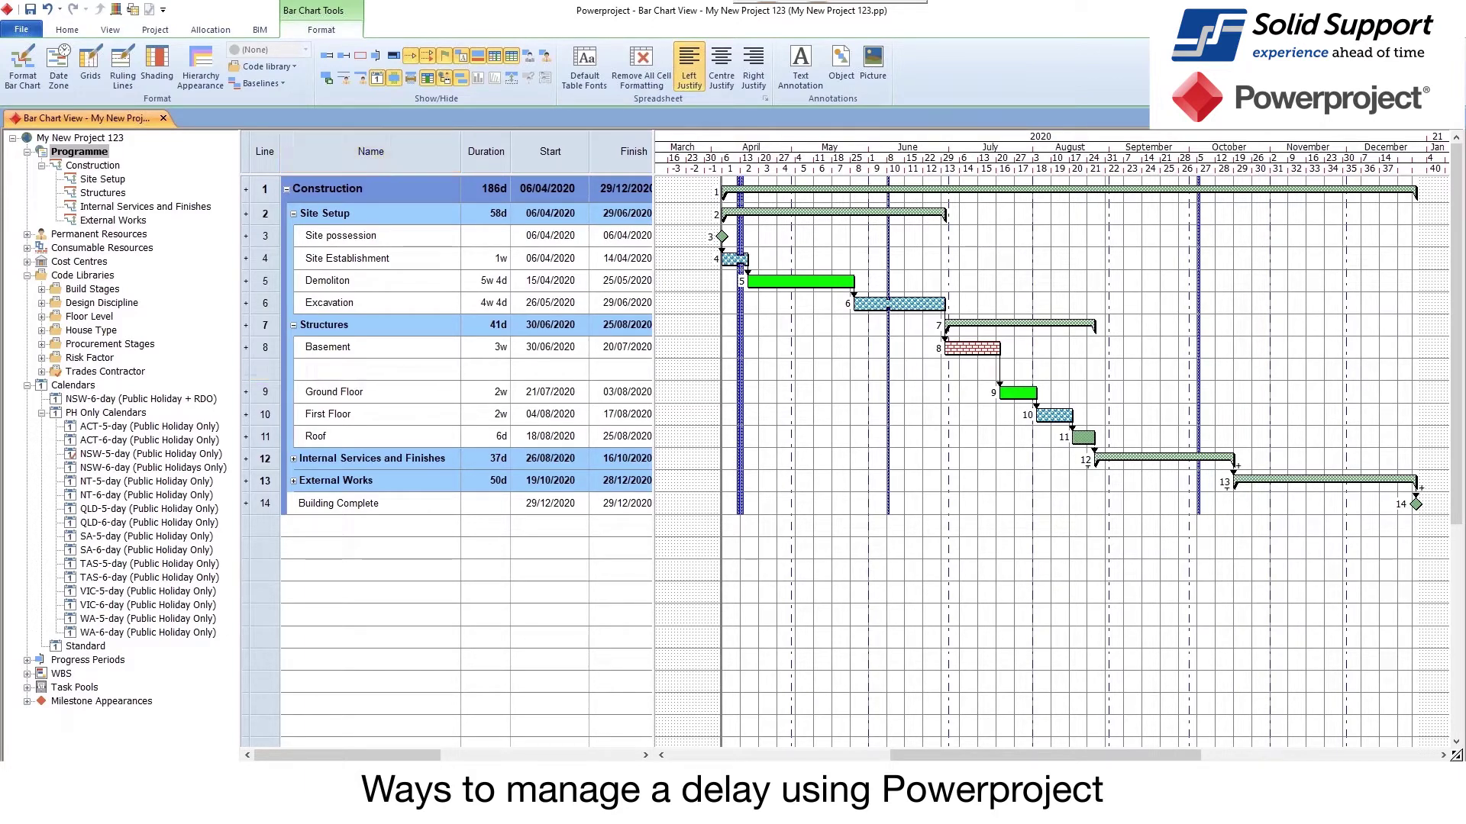
{"action": "left_click", "coordinate": [282, 372]}
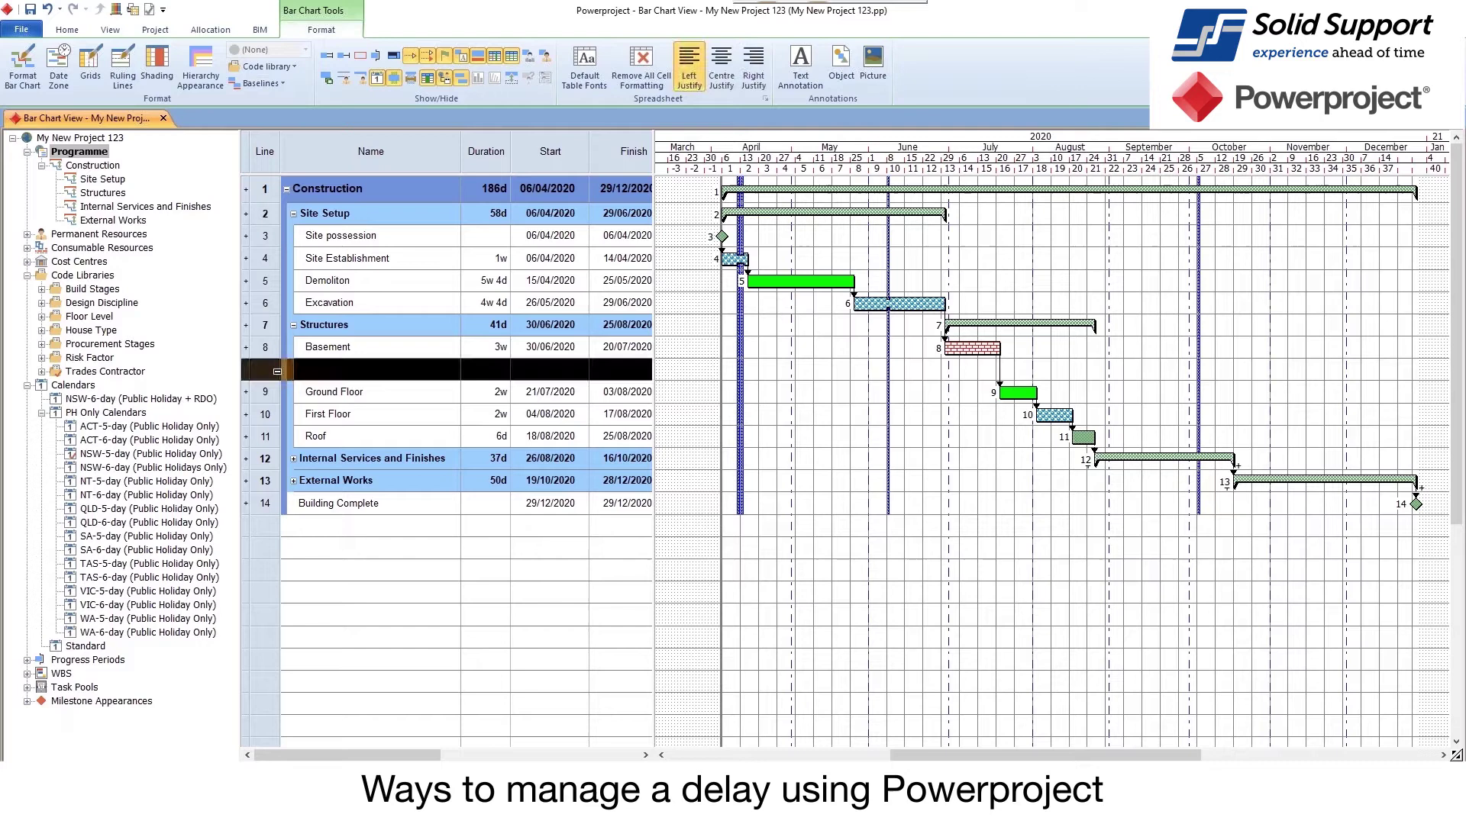
{"action": "key", "text": "Delete"}
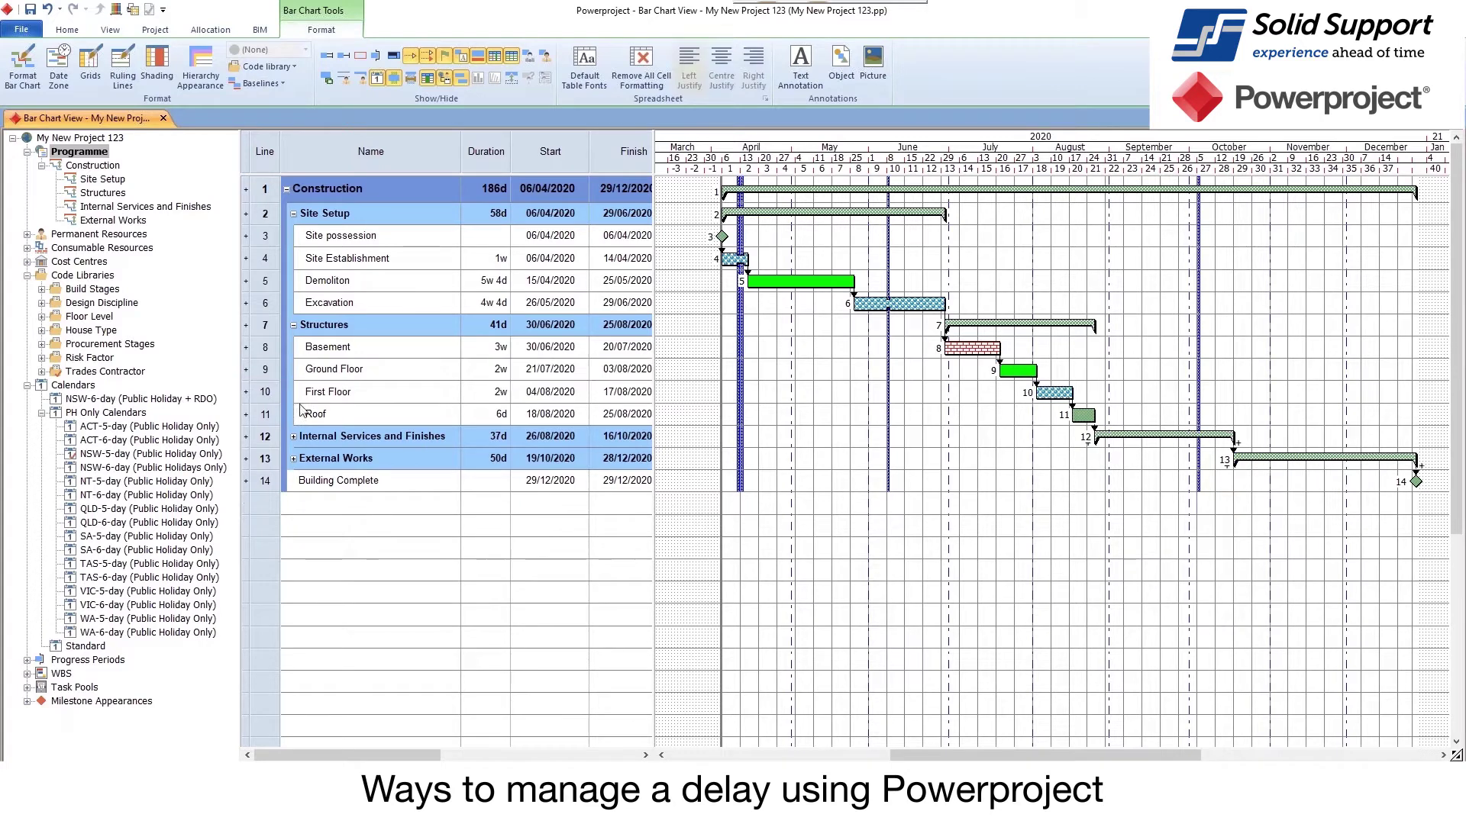
- Add a 10-day task named 'Client Delay Order' on line 15 below Building Complete
{"action": "left_click", "coordinate": [364, 530]}
{"action": "type", "text": "Client Delay Order"}
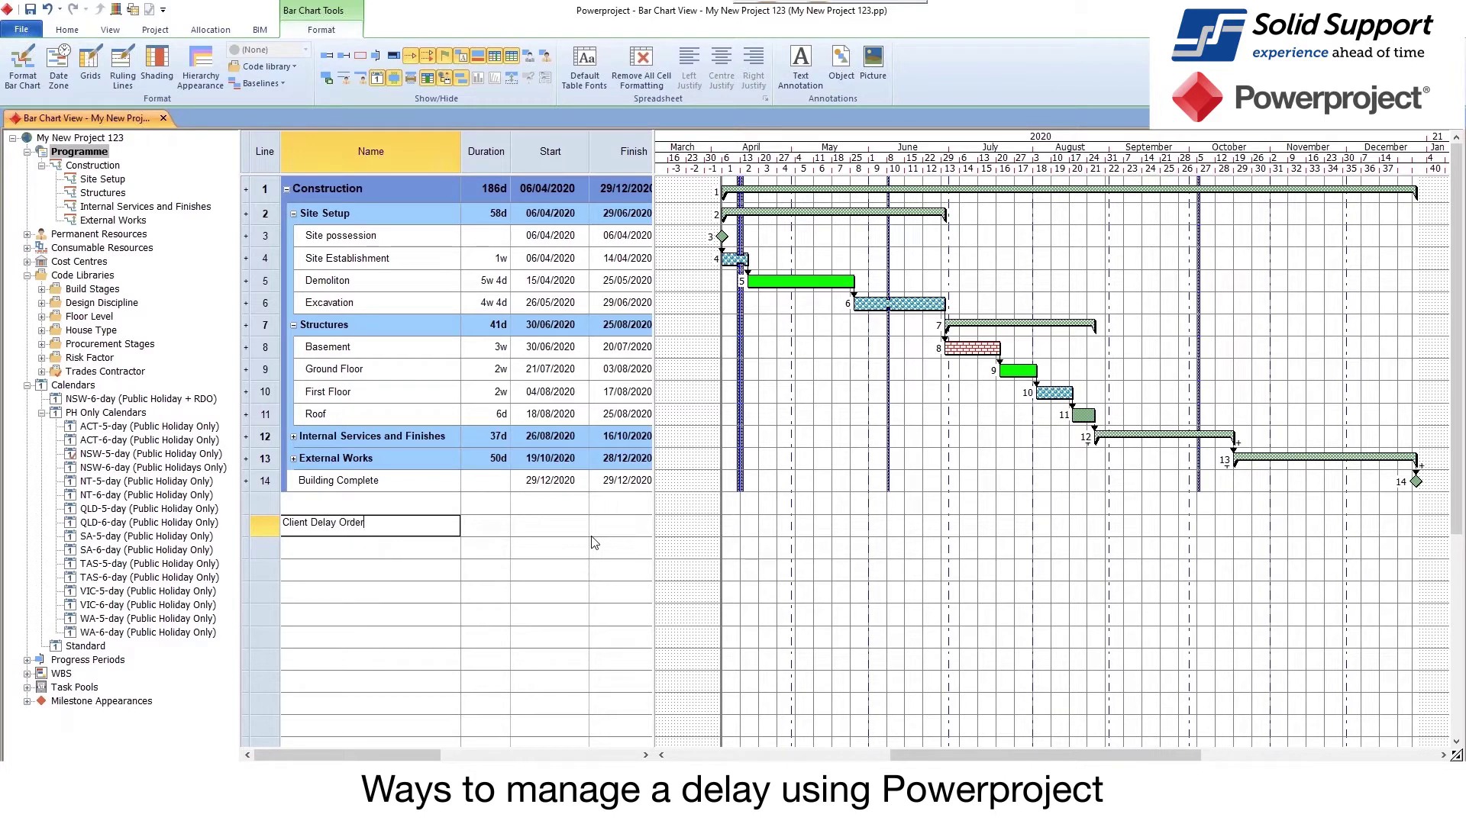
{"action": "key", "text": "Return"}
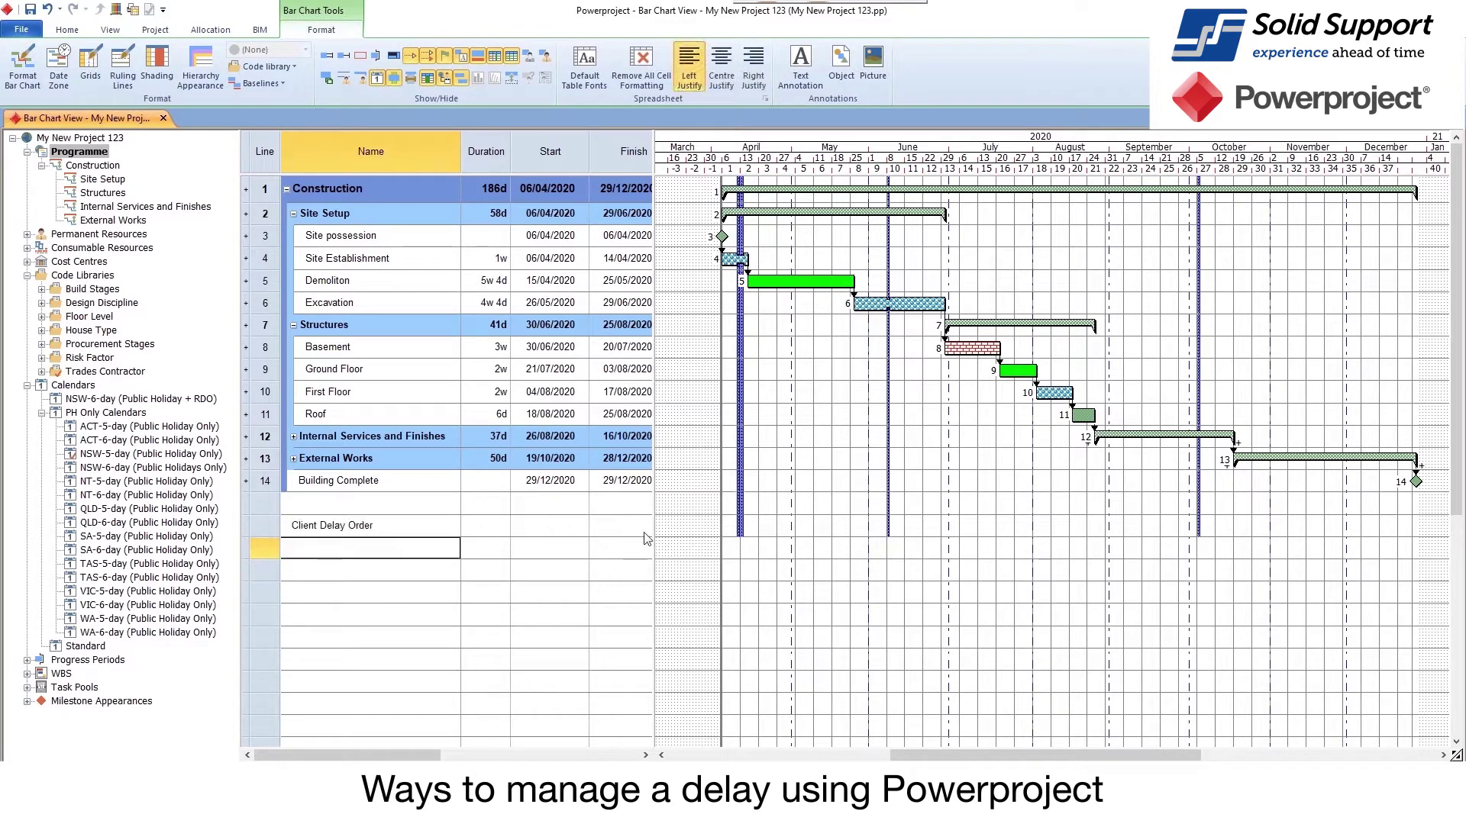
{"action": "left_click", "coordinate": [481, 532]}
{"action": "type", "text": "1"}
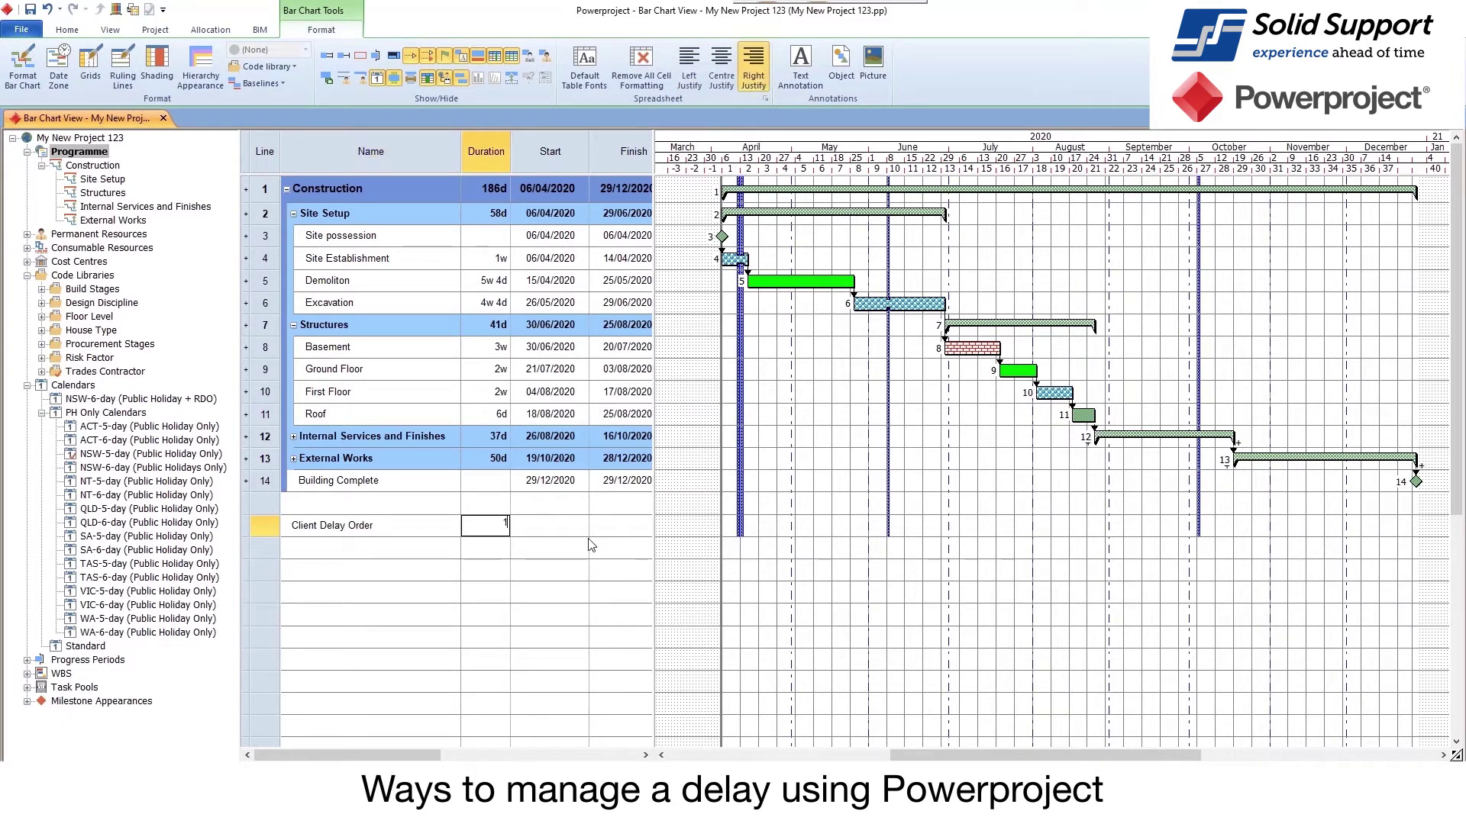
{"action": "type", "text": "0"}
{"action": "key", "text": "Return"}
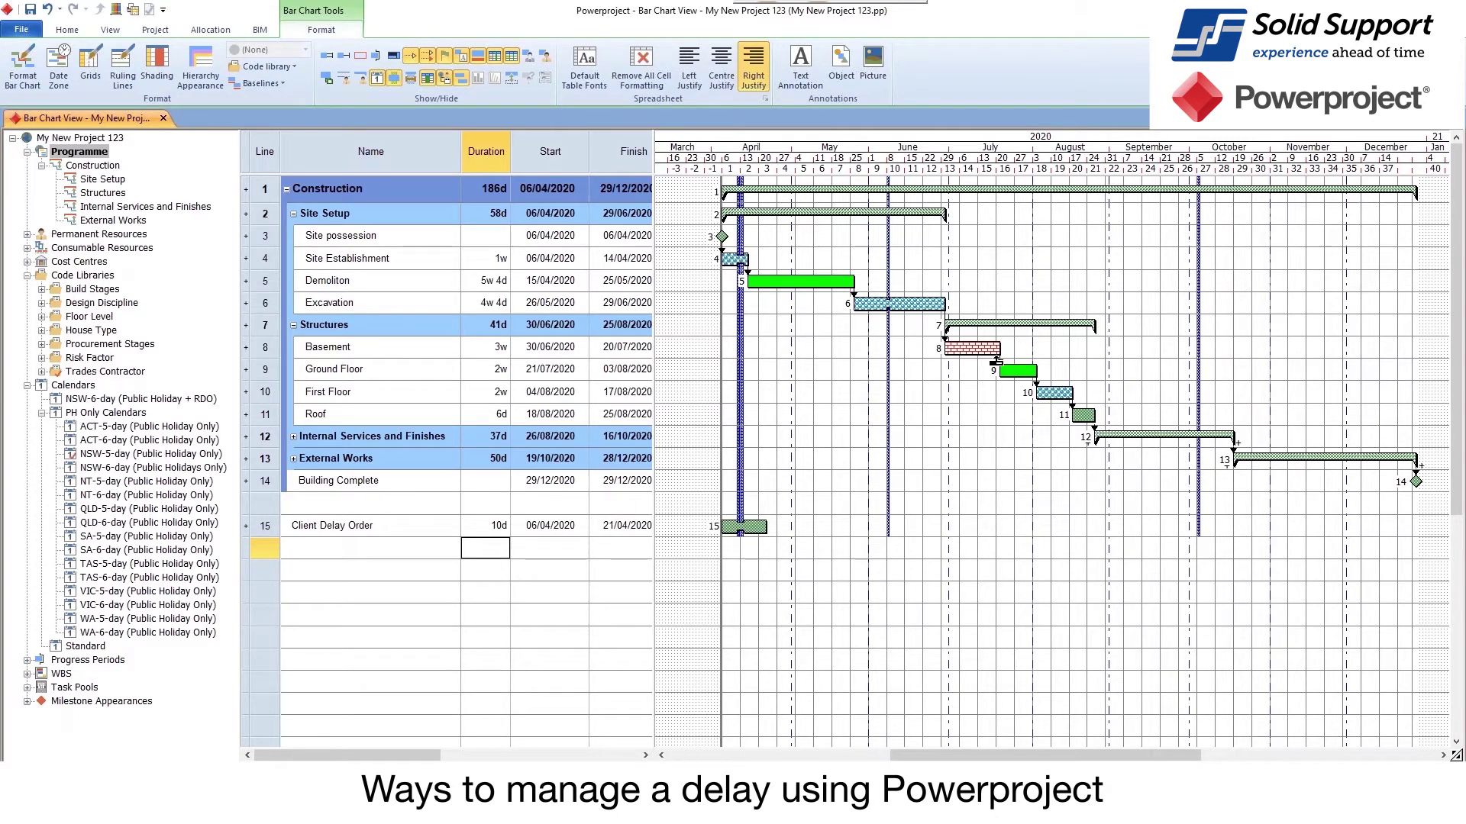
- Link Client Delay Order after Basement and before Ground Floor
{"action": "left_click_drag", "start_coordinate": [994, 363], "coordinate": [731, 532]}
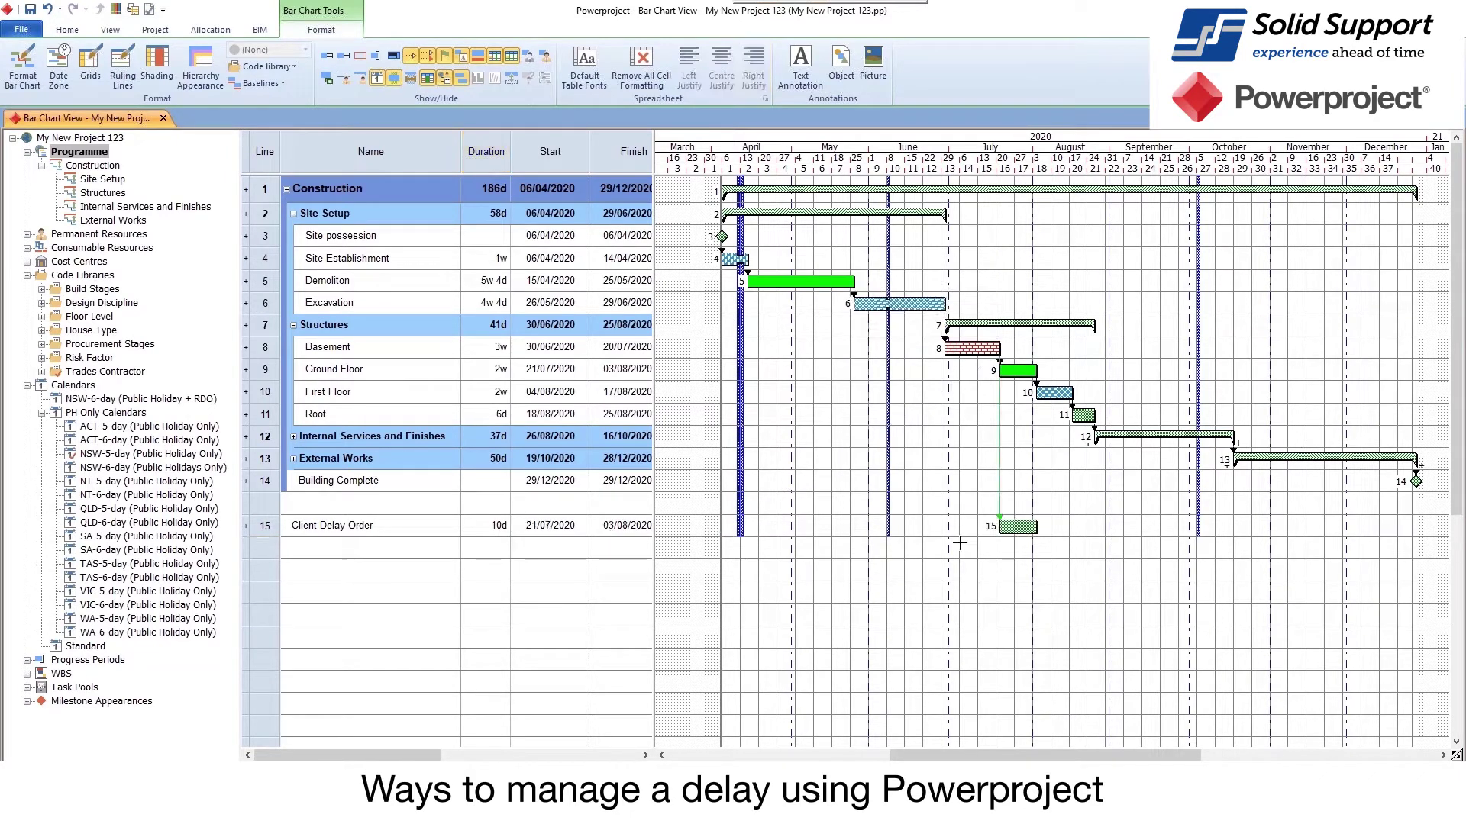
{"action": "left_click", "coordinate": [1018, 527]}
{"action": "left_click", "coordinate": [954, 227]}
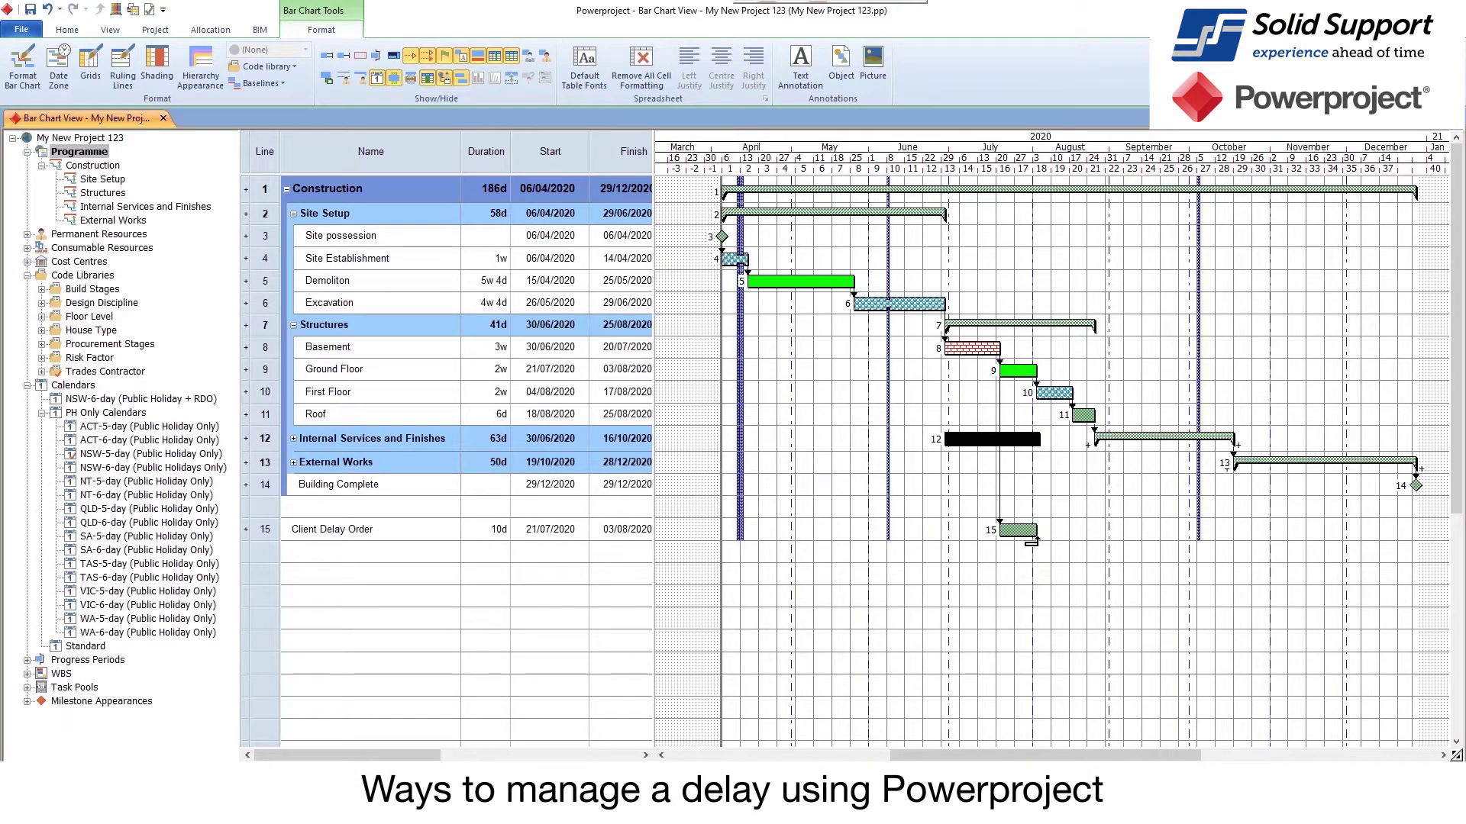
{"action": "left_click_drag", "start_coordinate": [1030, 543], "coordinate": [1008, 381]}
{"action": "left_click", "coordinate": [1065, 490]}
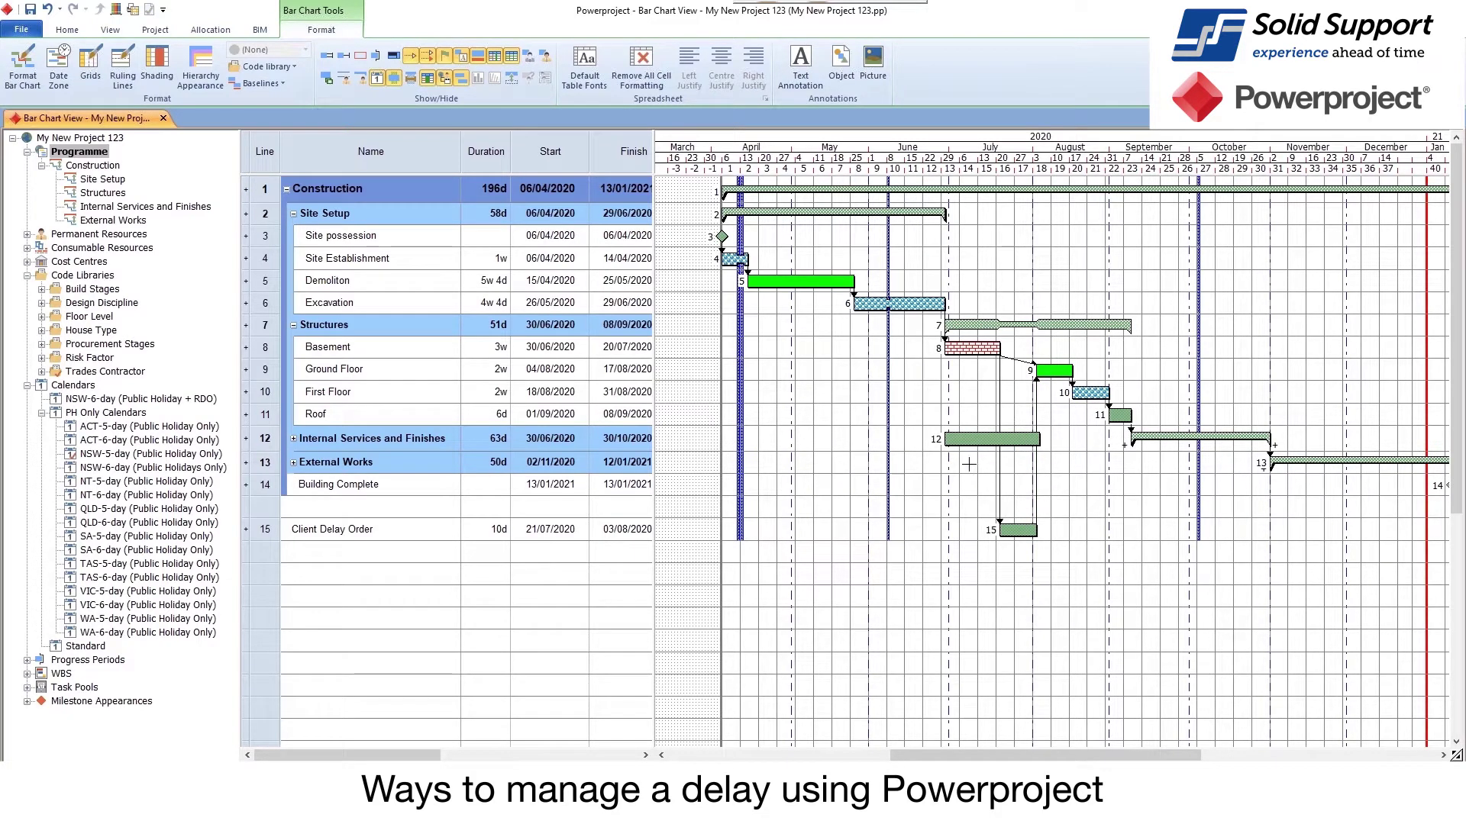
- Delete the stray bar created in the Internal Services row
{"action": "left_click", "coordinate": [977, 440]}
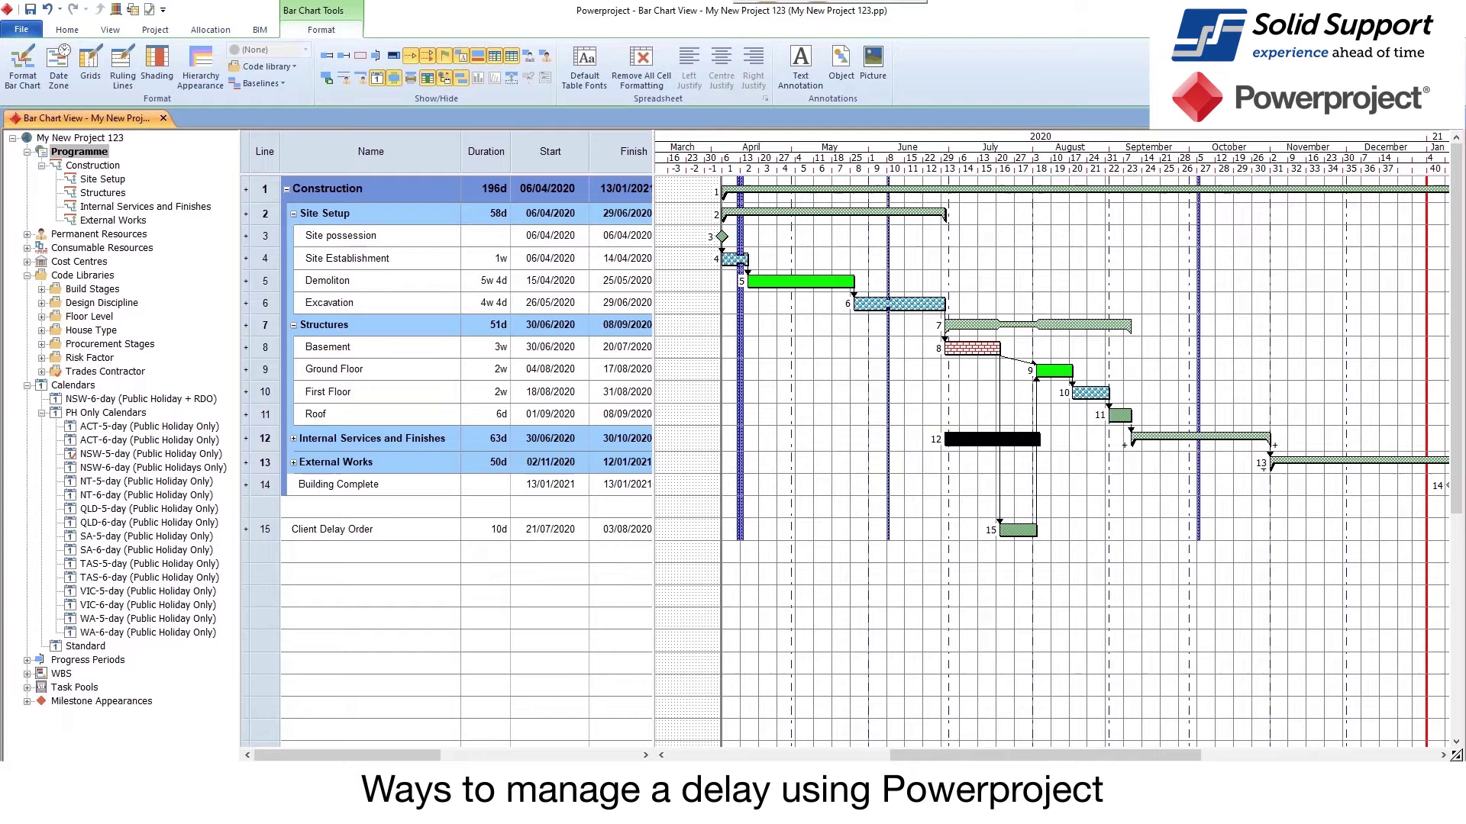
{"action": "key", "text": "Delete"}
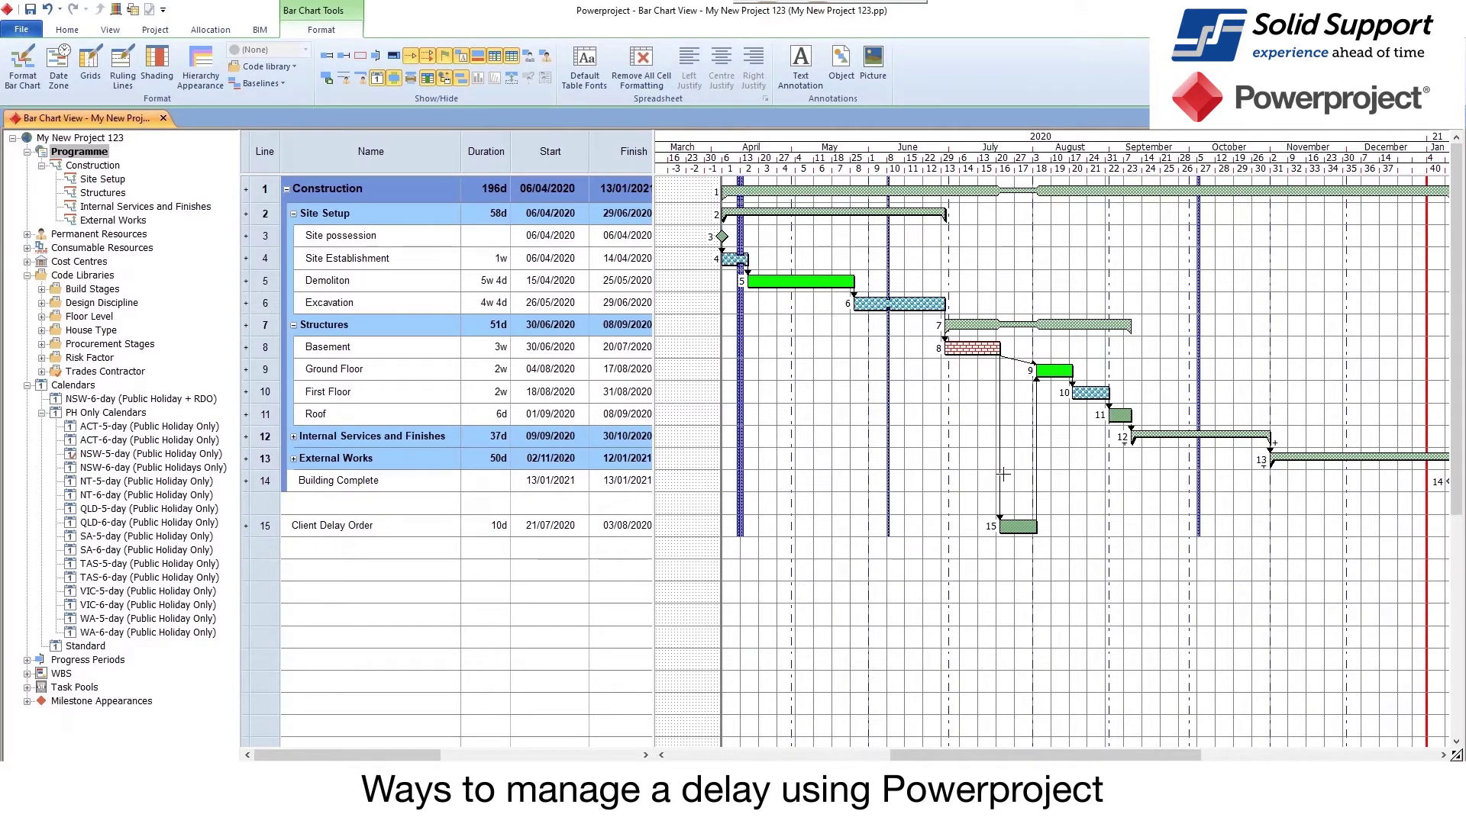
{"action": "left_click_drag", "start_coordinate": [1003, 529], "coordinate": [1021, 483]}
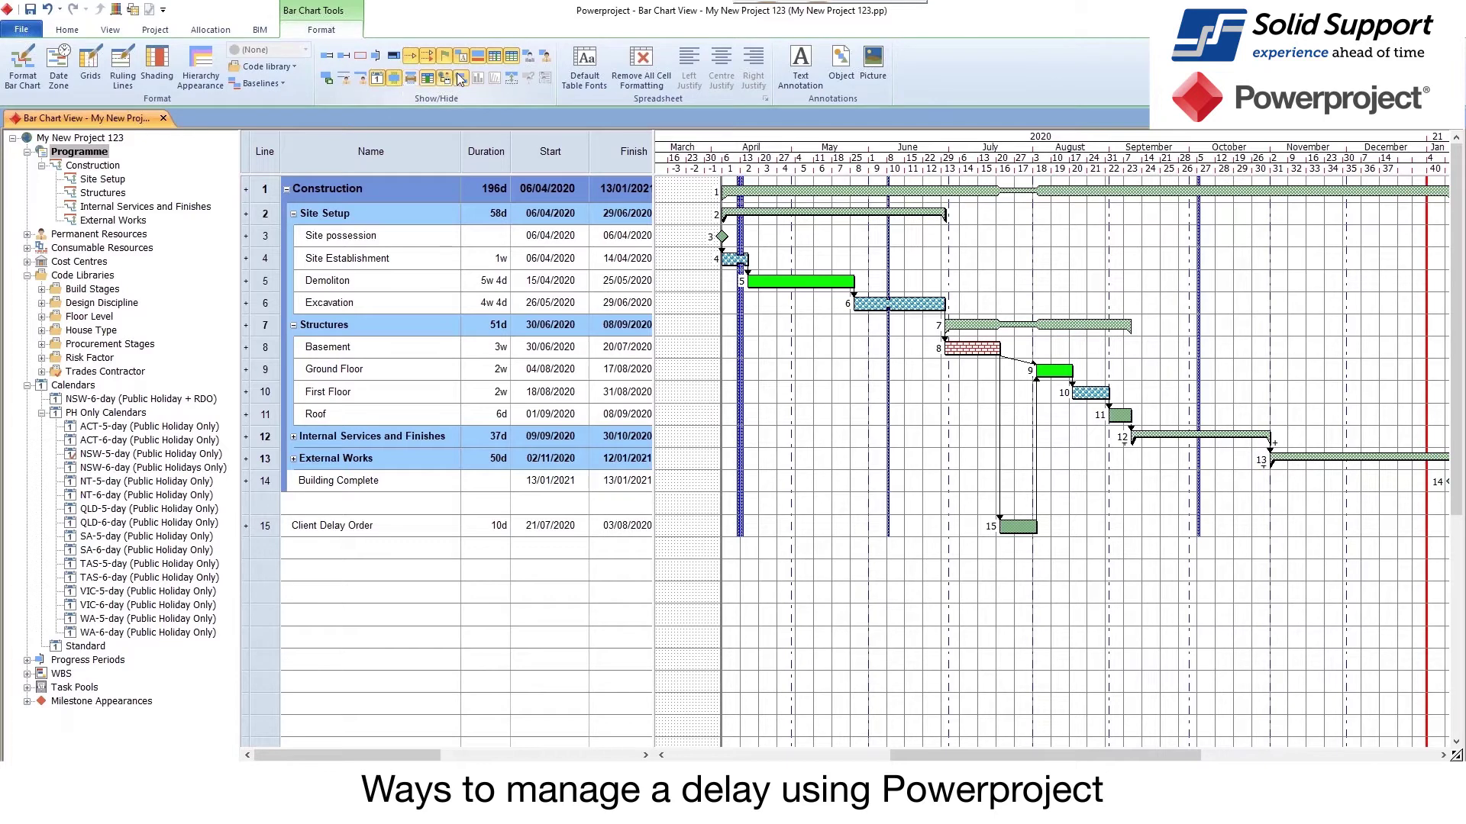
- Hide the chart gridlines and set the Client Delay Order–Ground Floor link category to Possible Delay
{"action": "left_click", "coordinate": [494, 55]}
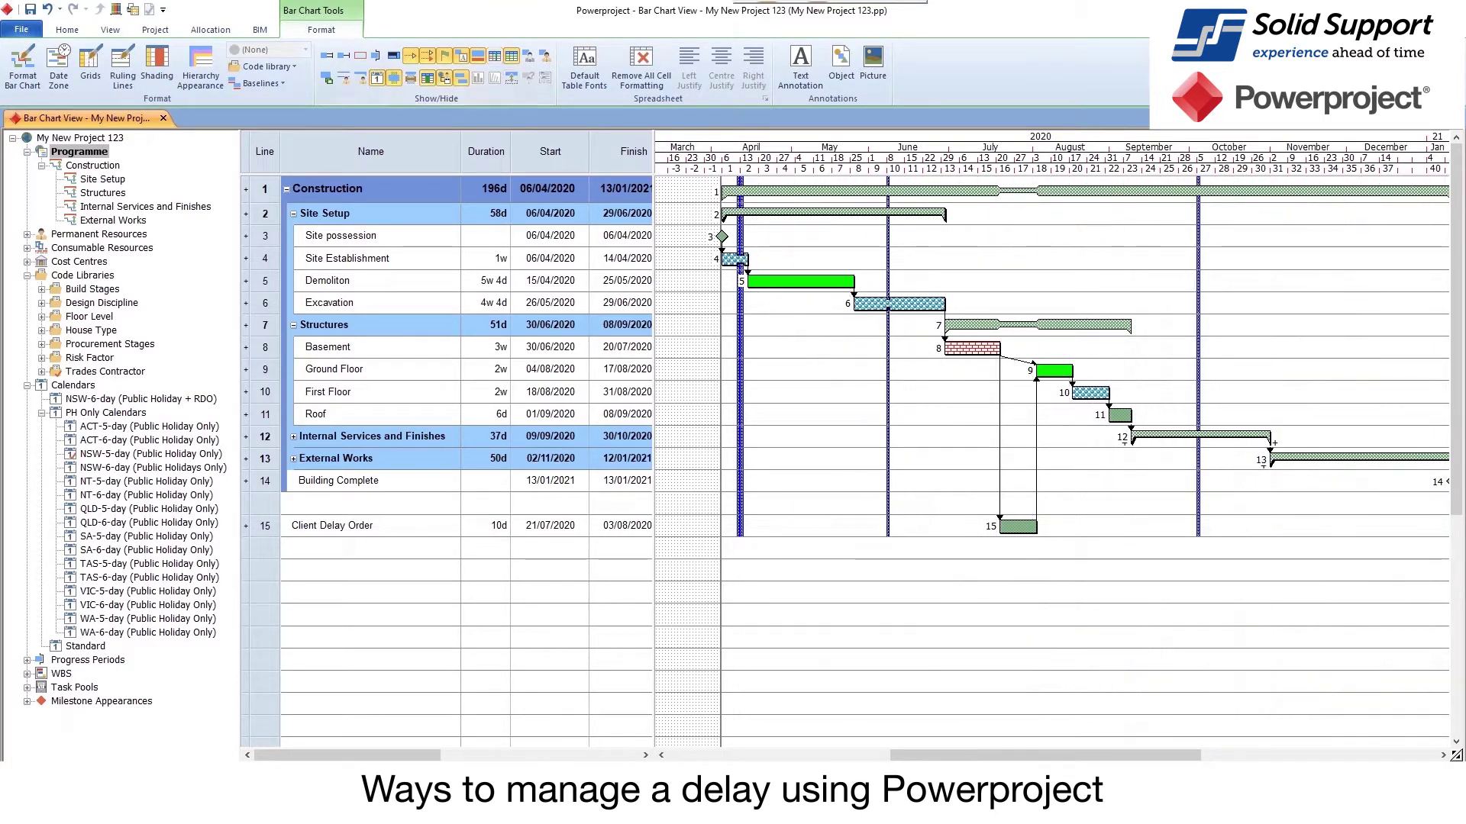
{"action": "left_click", "coordinate": [1037, 441]}
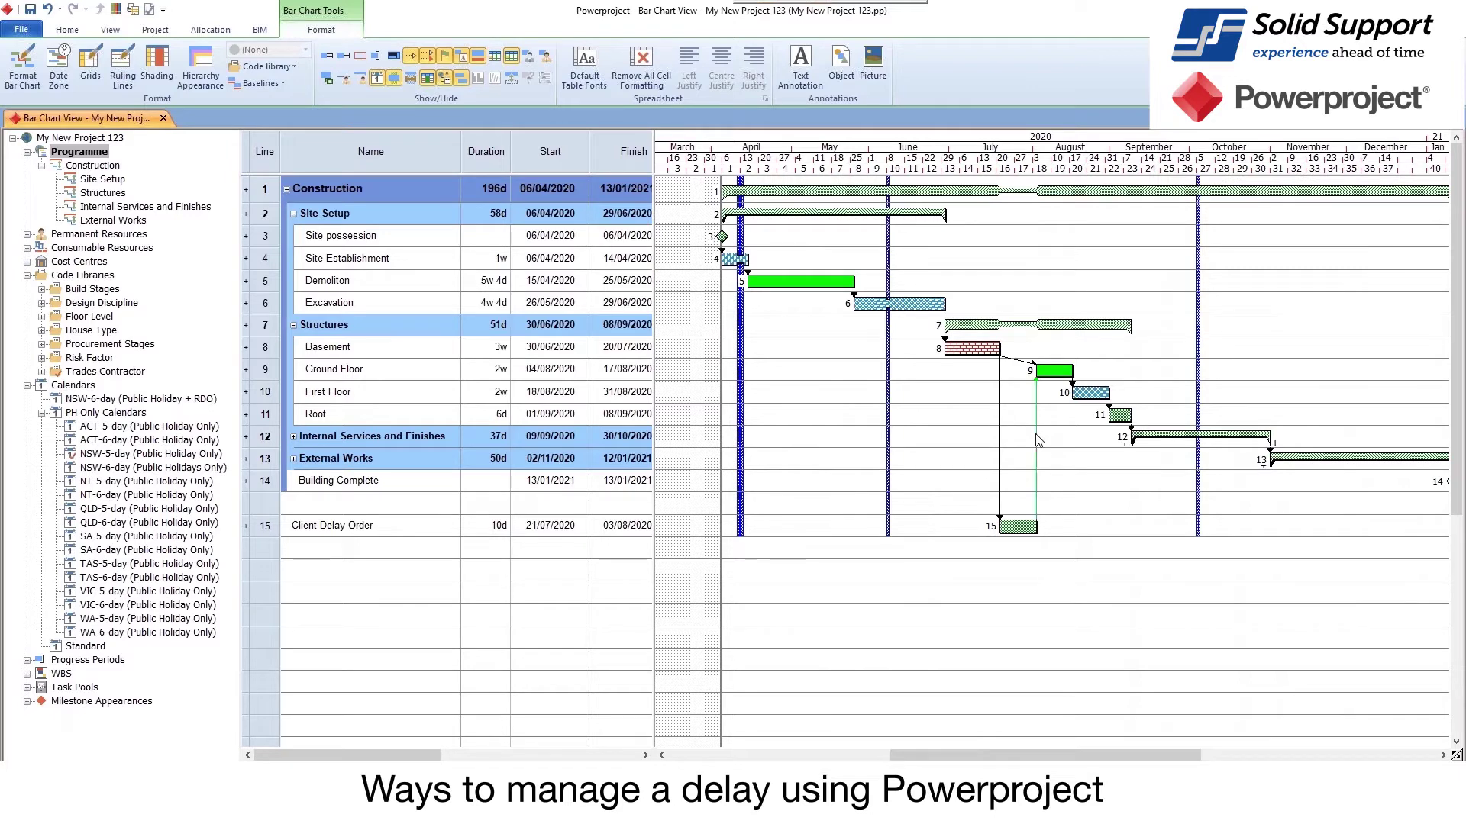
{"action": "double_click", "coordinate": [1036, 440]}
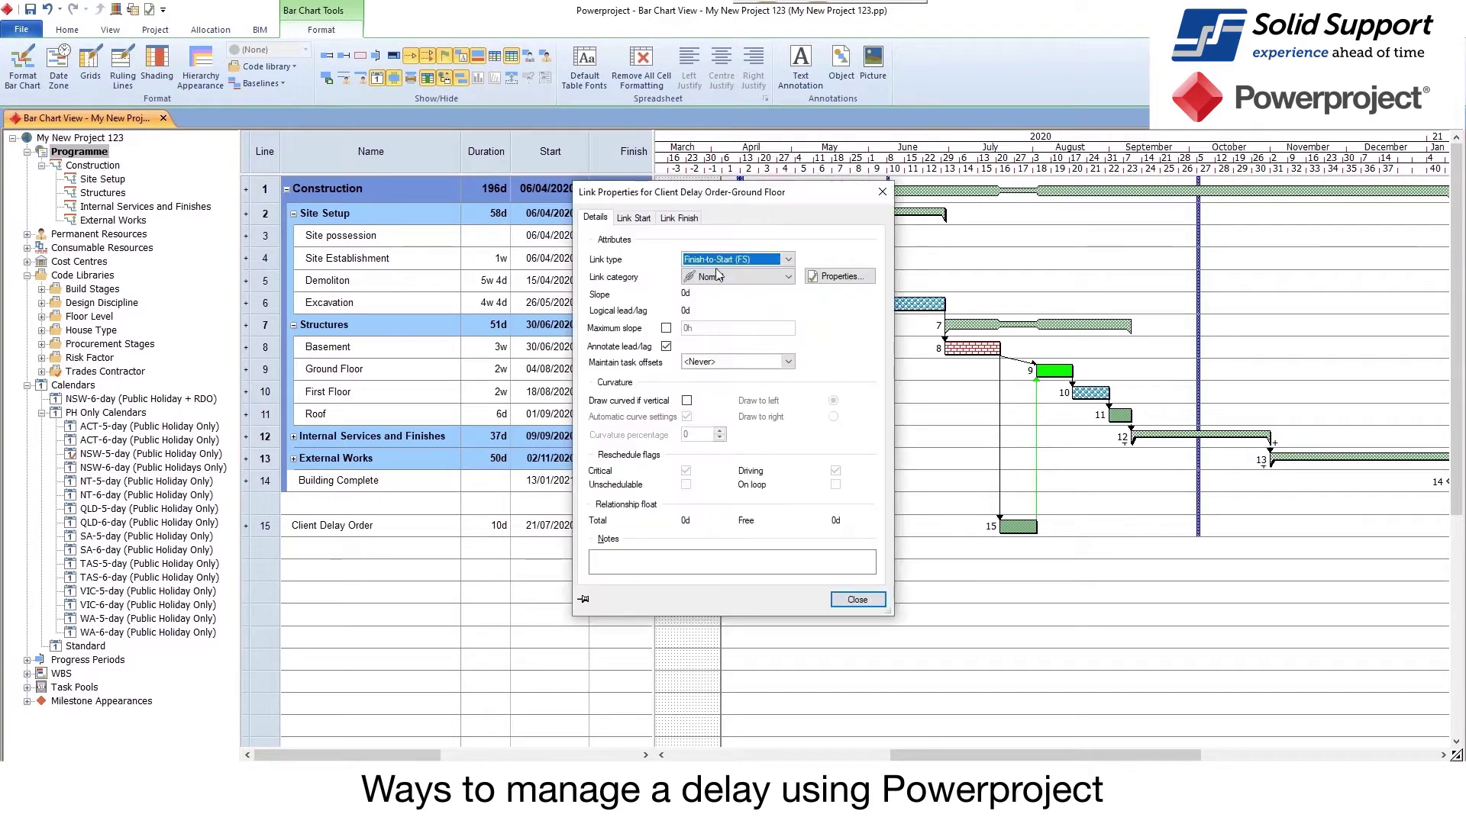
{"action": "left_click_drag", "start_coordinate": [687, 193], "coordinate": [545, 169]}
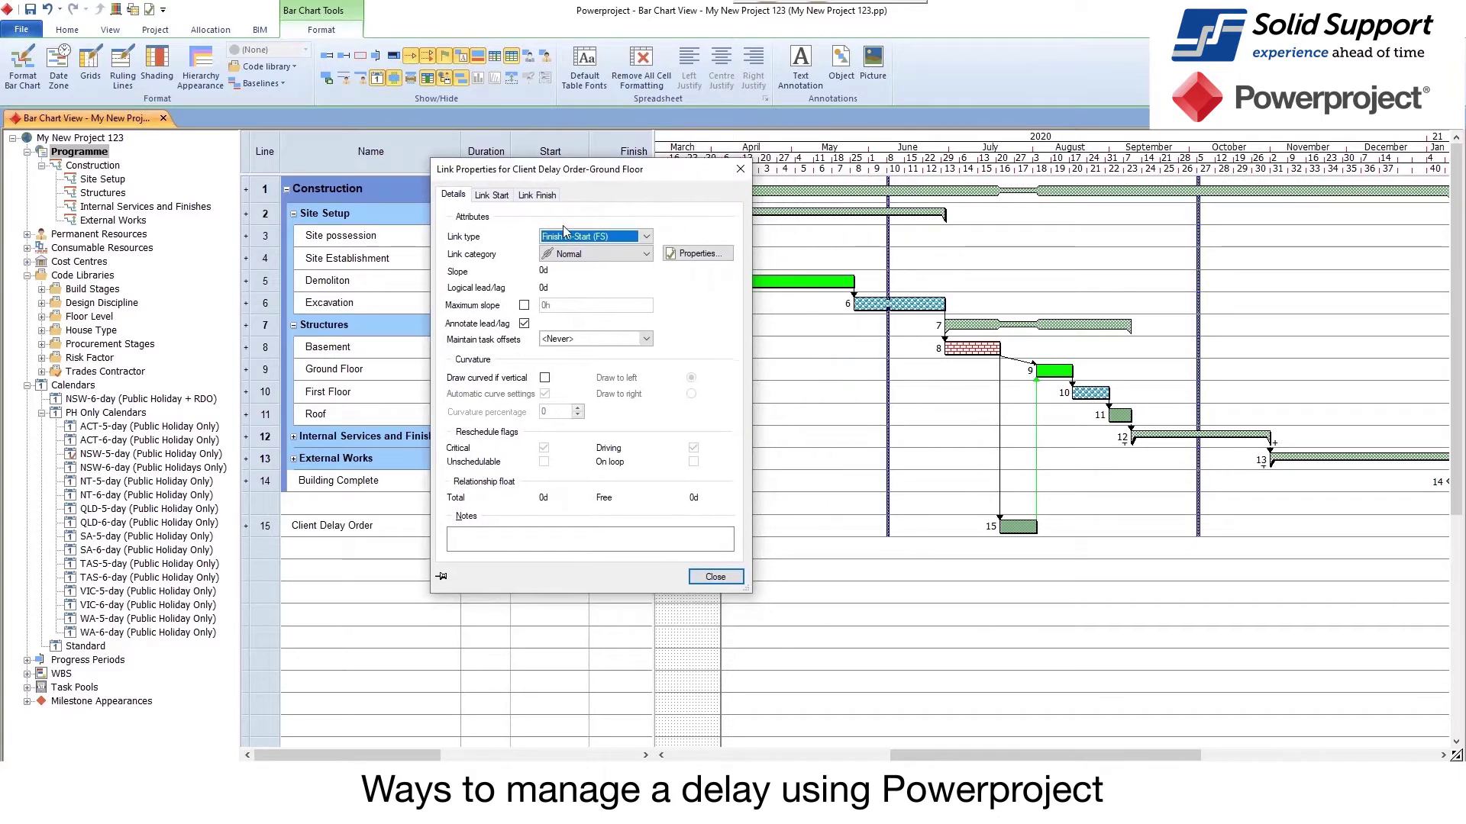
{"action": "left_click", "coordinate": [587, 257]}
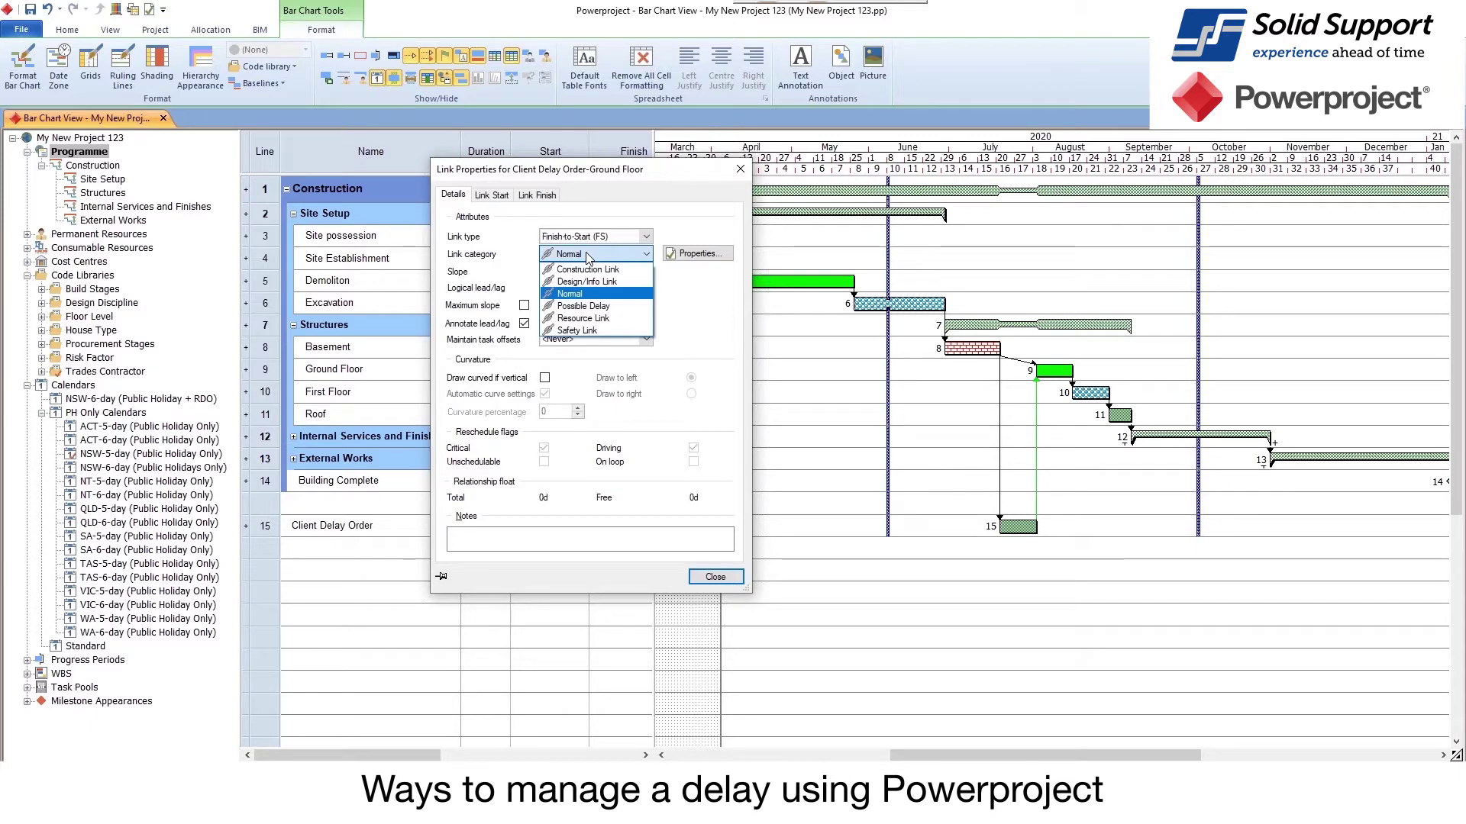
{"action": "left_click", "coordinate": [584, 306]}
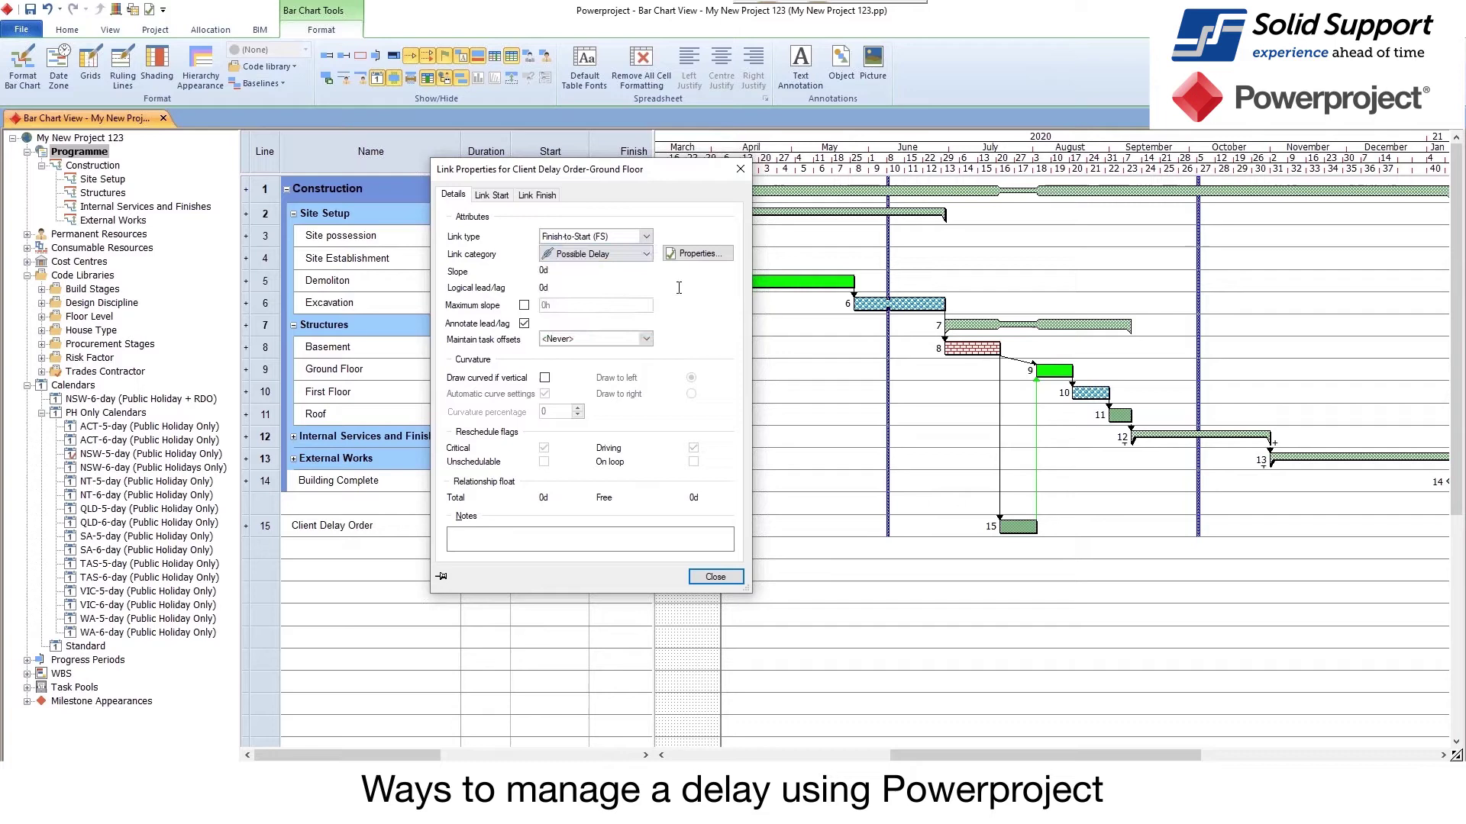
{"action": "left_click", "coordinate": [716, 576]}
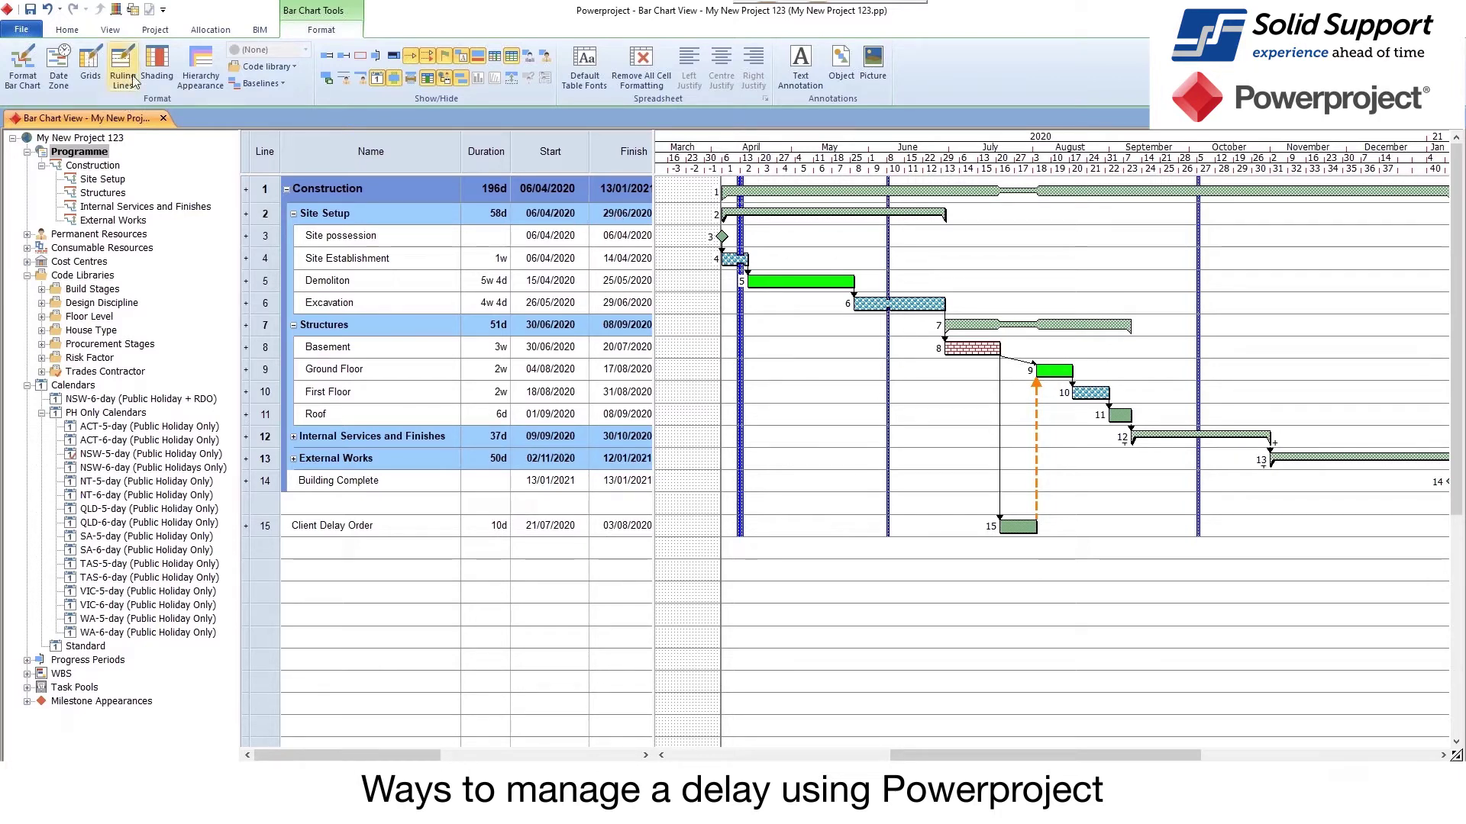
{"action": "left_click", "coordinate": [84, 34]}
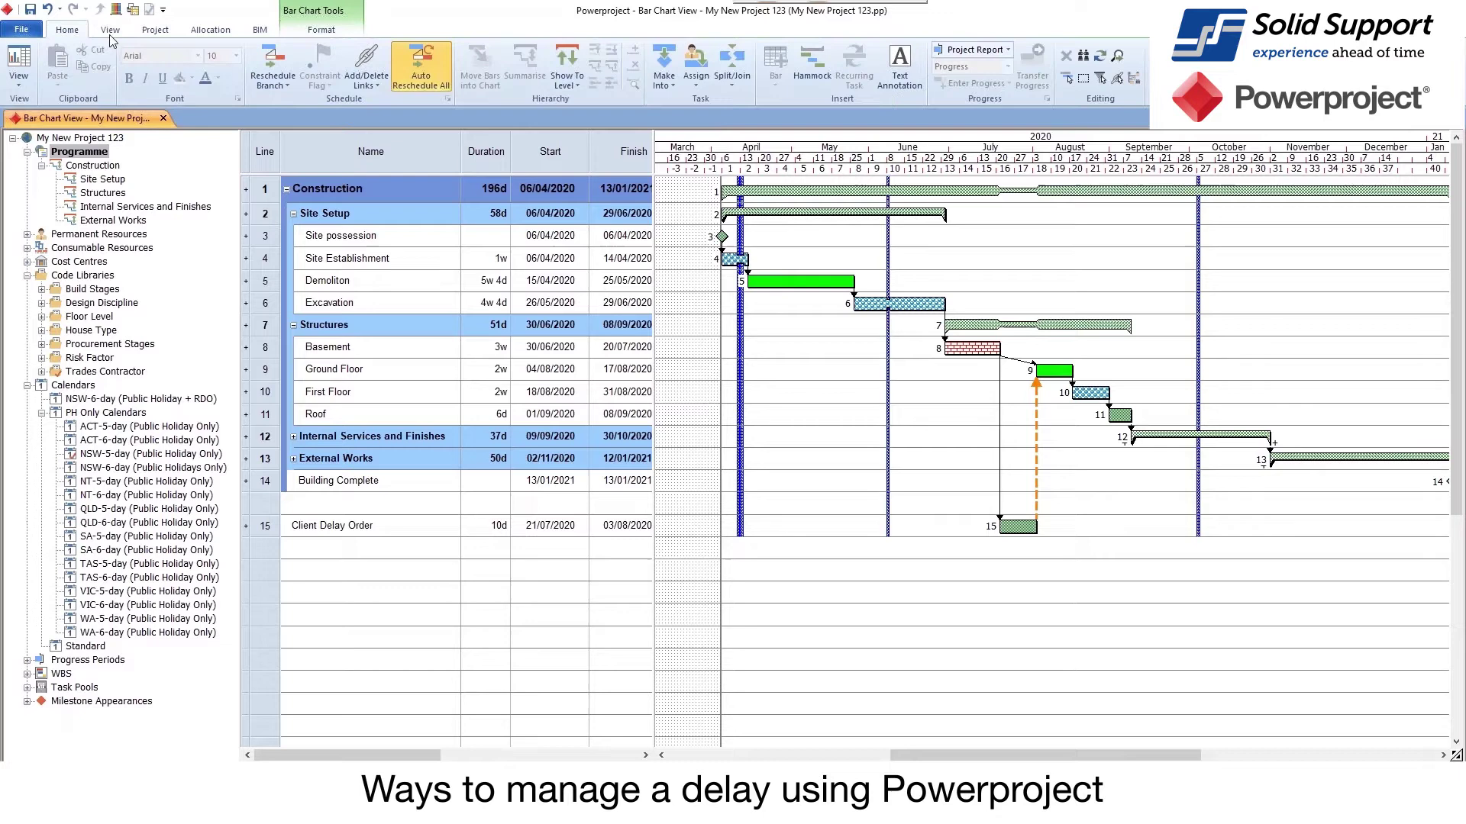
- Reschedule ignoring Possible Delay links, moving Building Complete to 29/12/2020
{"action": "left_click", "coordinate": [273, 81]}
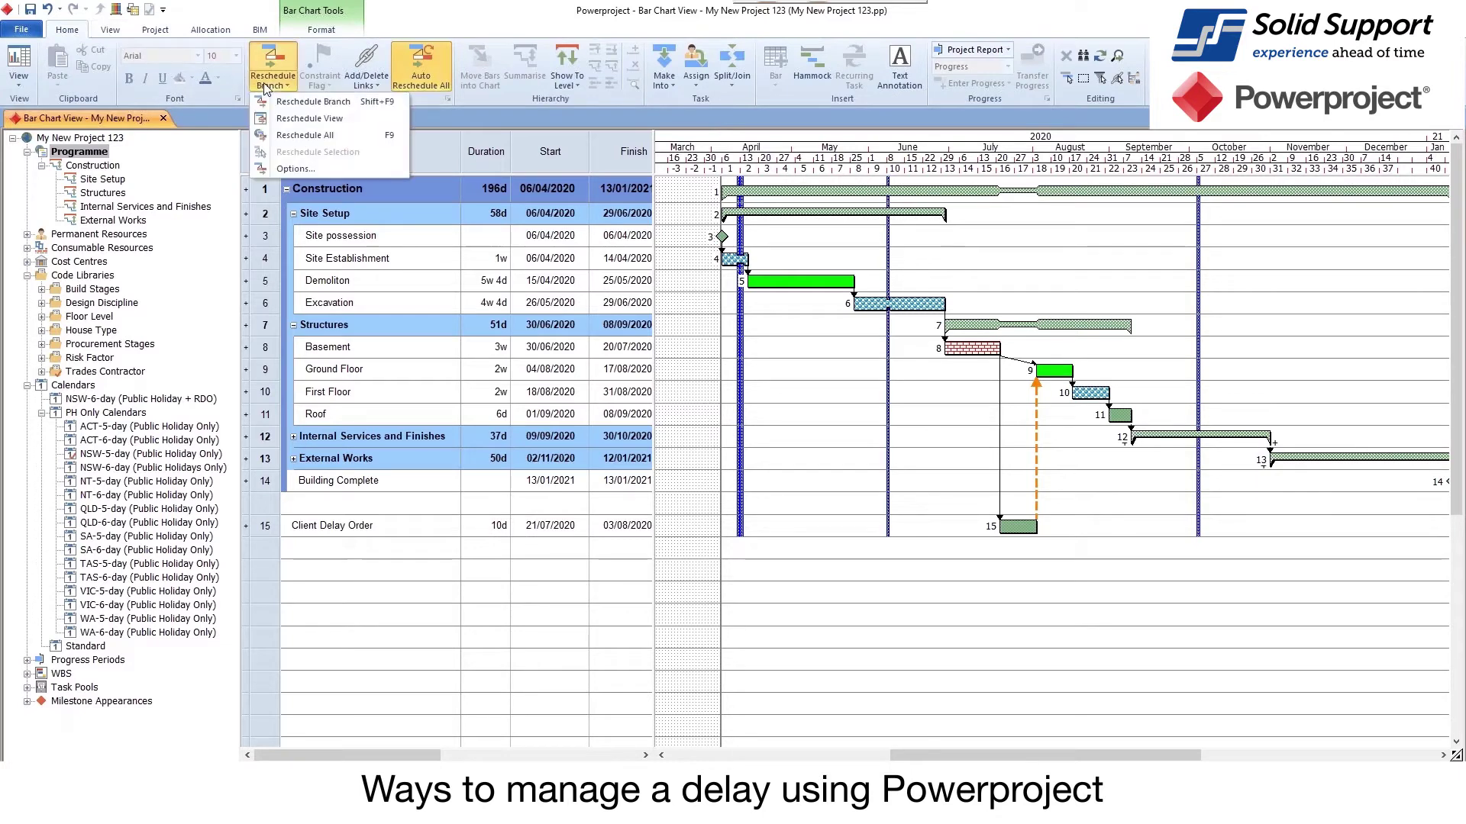
{"action": "left_click", "coordinate": [301, 169]}
{"action": "left_click_drag", "start_coordinate": [596, 192], "coordinate": [359, 149]}
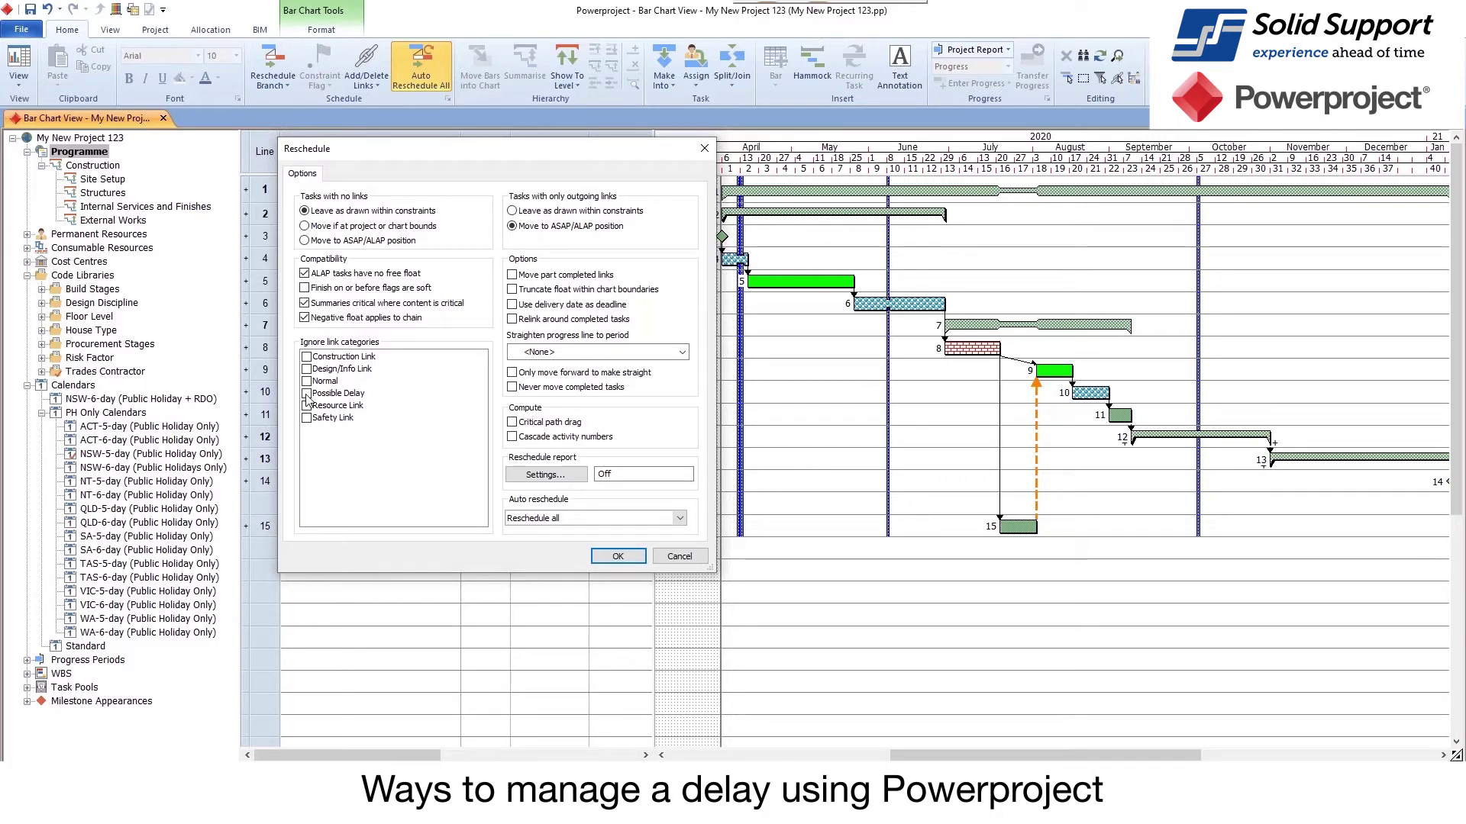
{"action": "left_click", "coordinate": [306, 393]}
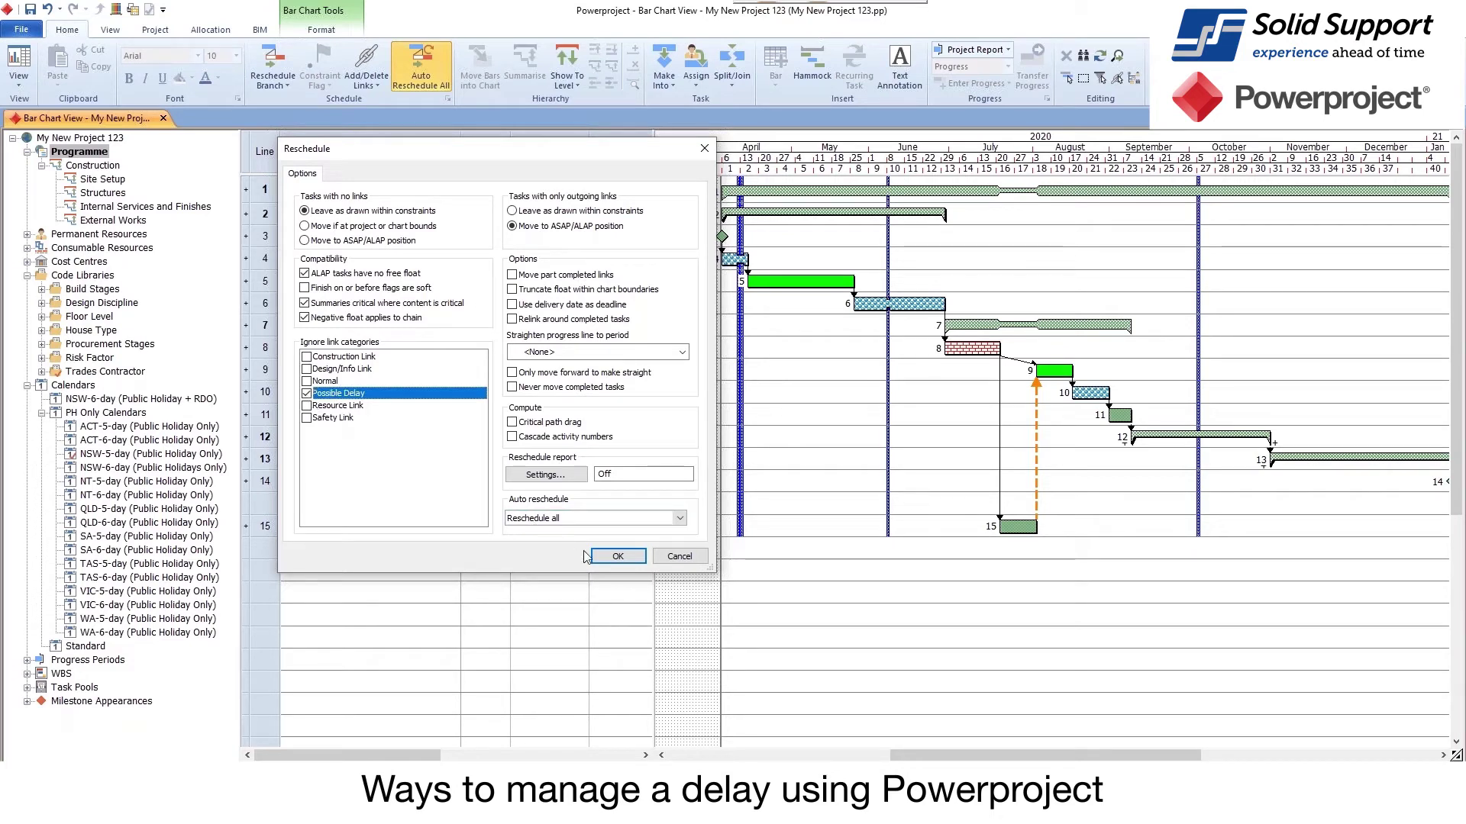
{"action": "left_click", "coordinate": [617, 556]}
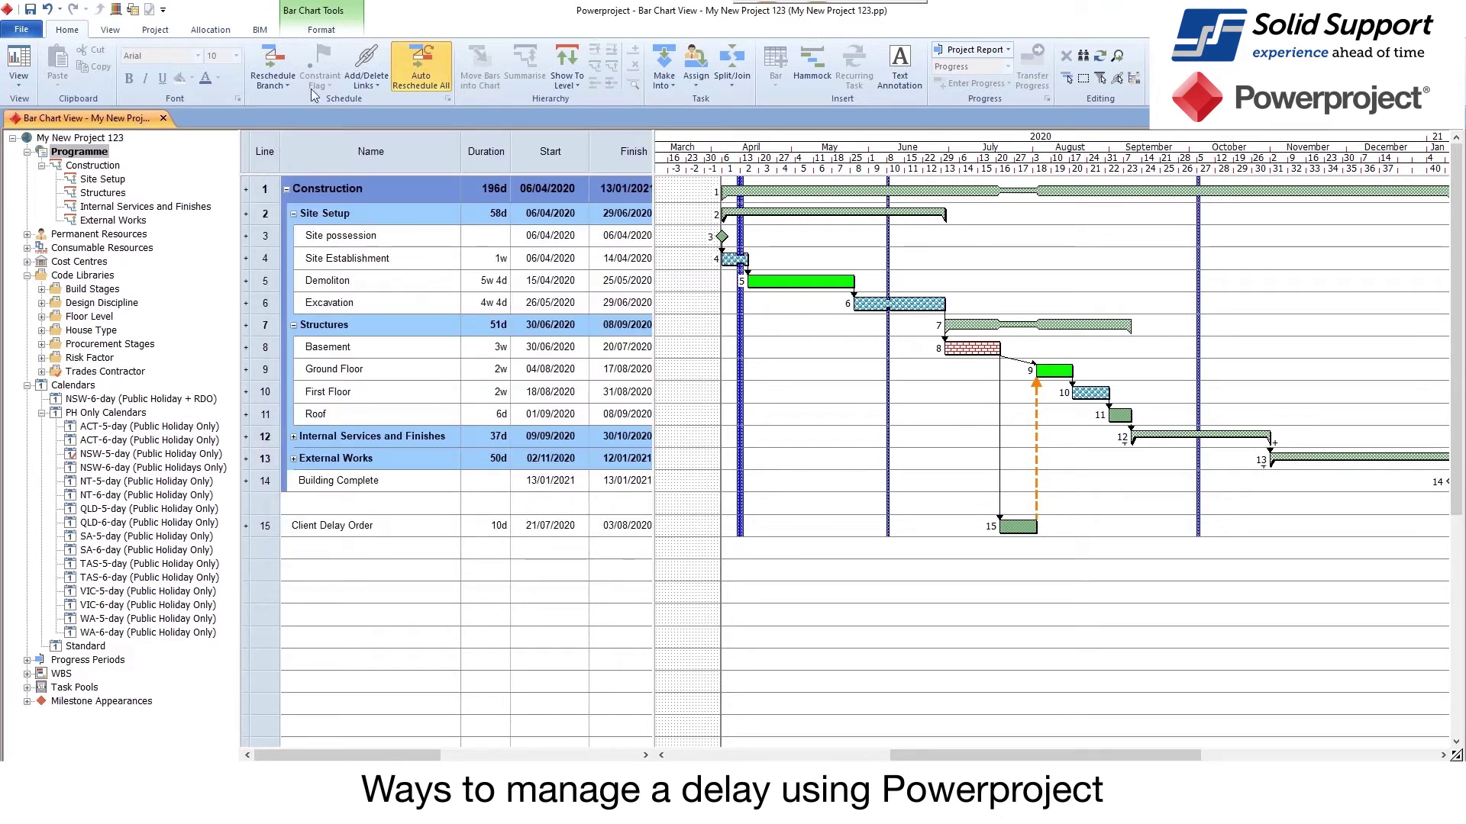
{"action": "left_click", "coordinate": [273, 67]}
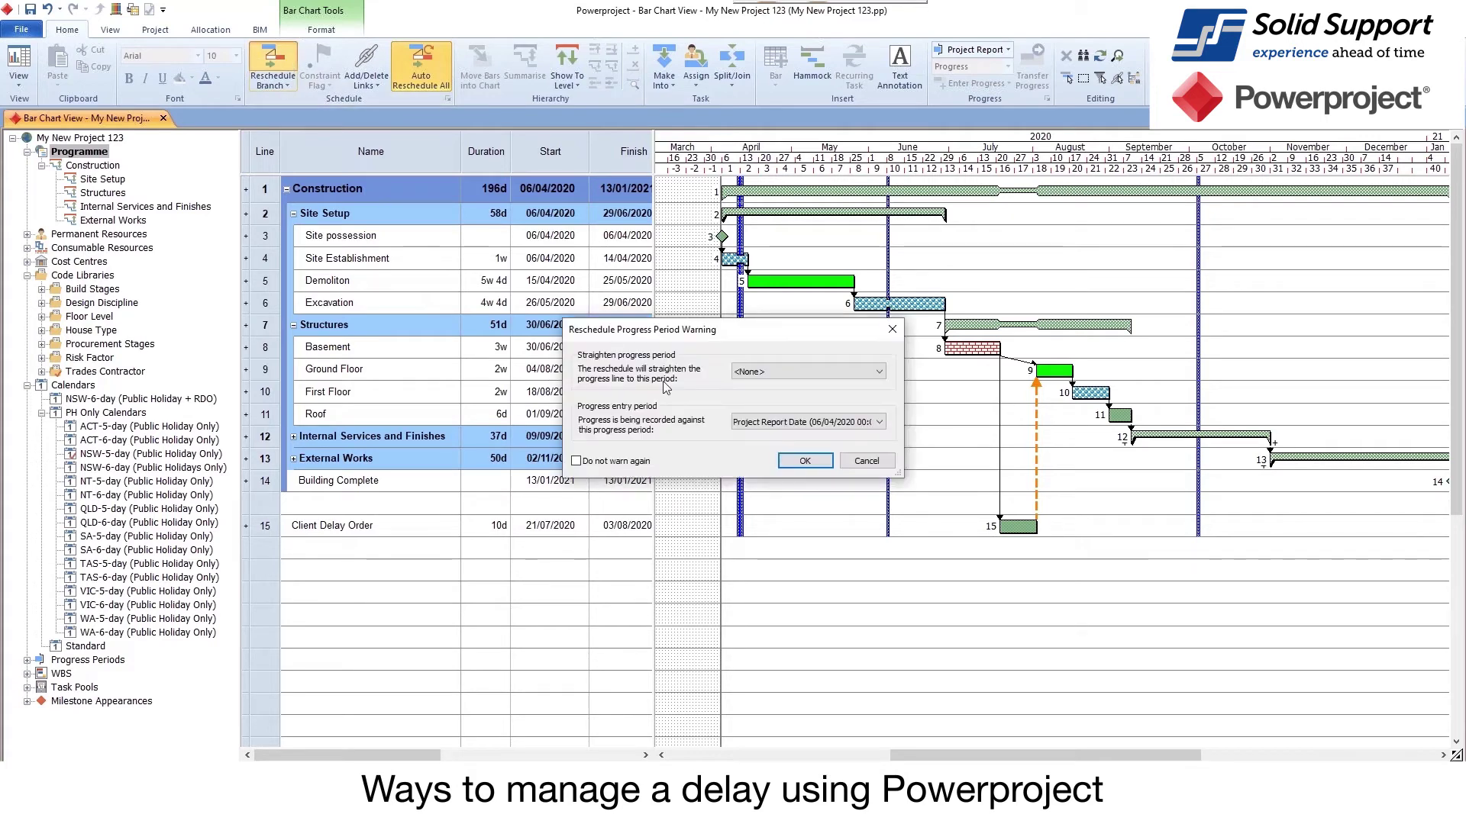
{"action": "left_click", "coordinate": [789, 464]}
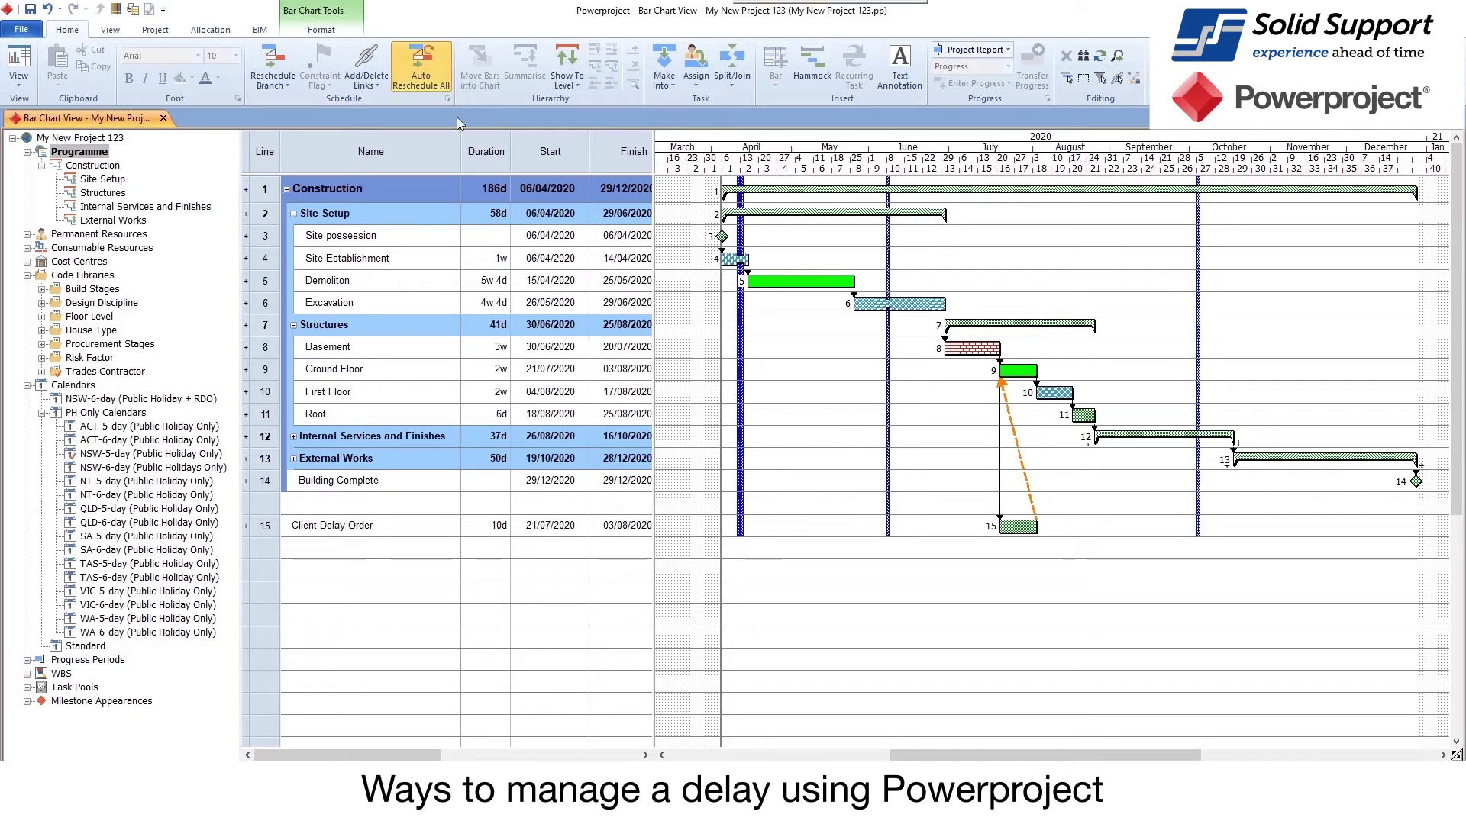
- Untick Possible Delay in reschedule options and reschedule, restoring Building Complete to 13/01/2021
{"action": "left_click", "coordinate": [272, 81]}
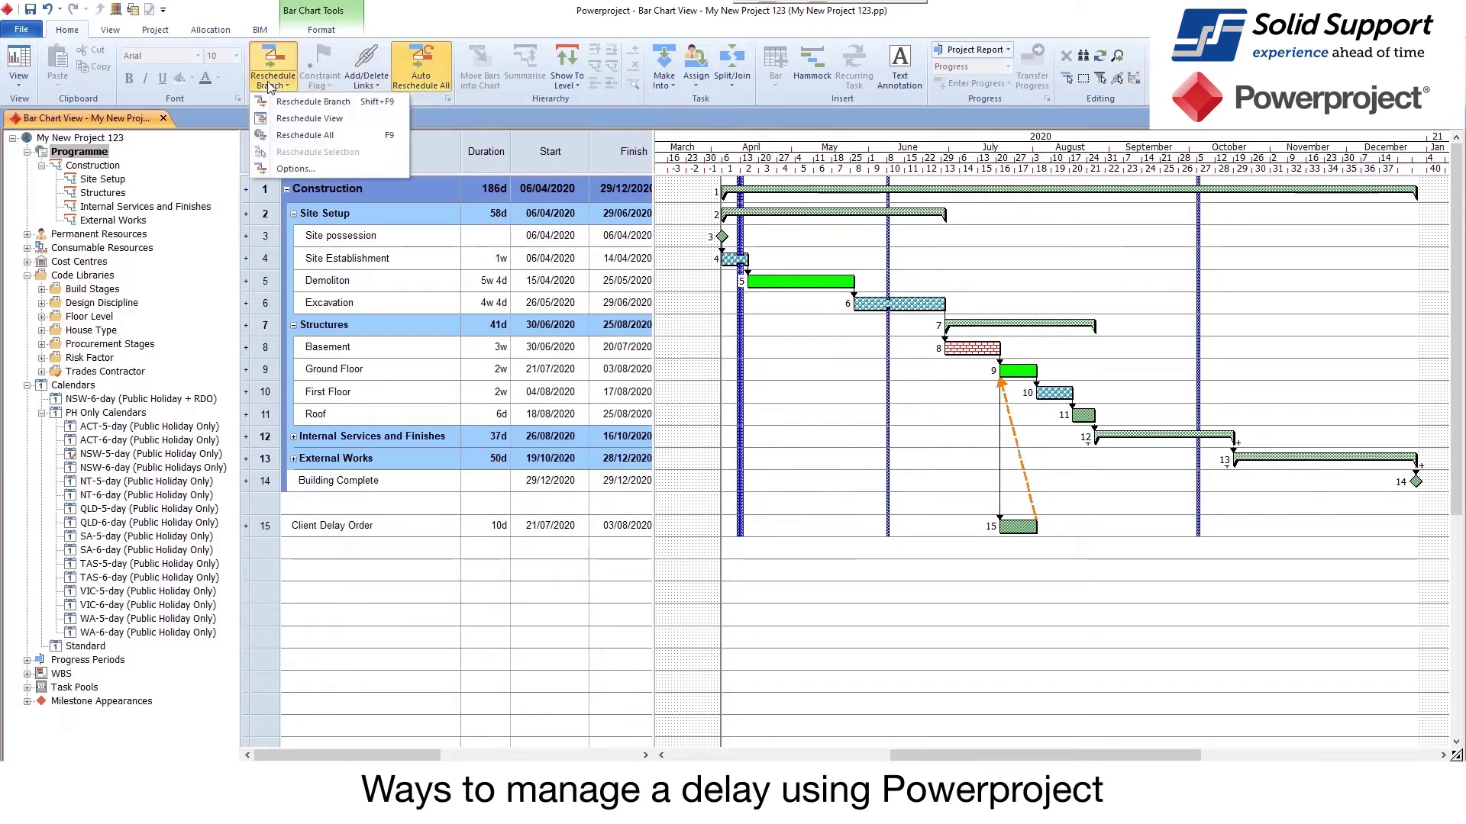
{"action": "left_click", "coordinate": [275, 169]}
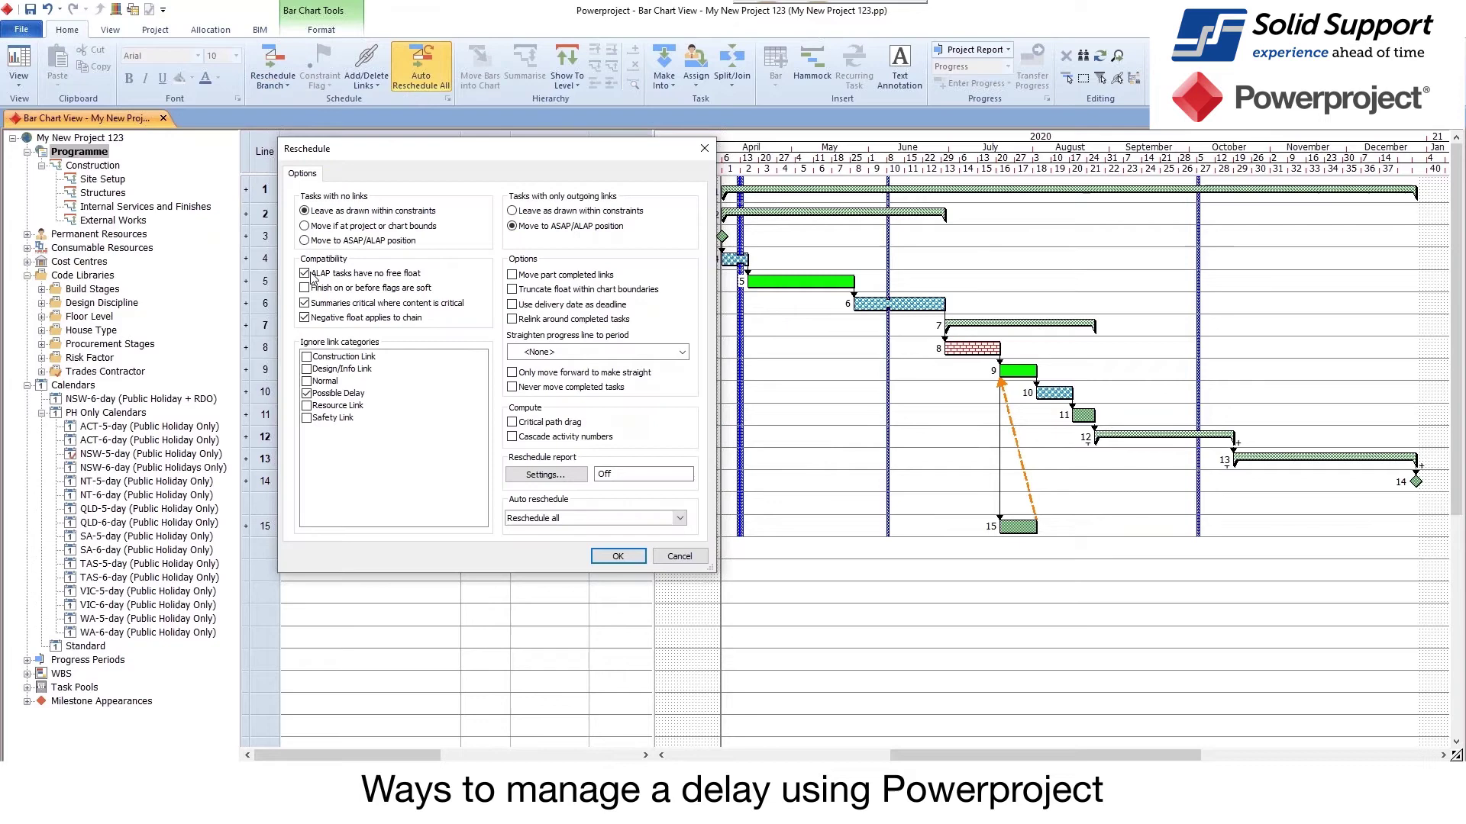
{"action": "left_click", "coordinate": [321, 393]}
{"action": "left_click", "coordinate": [618, 556]}
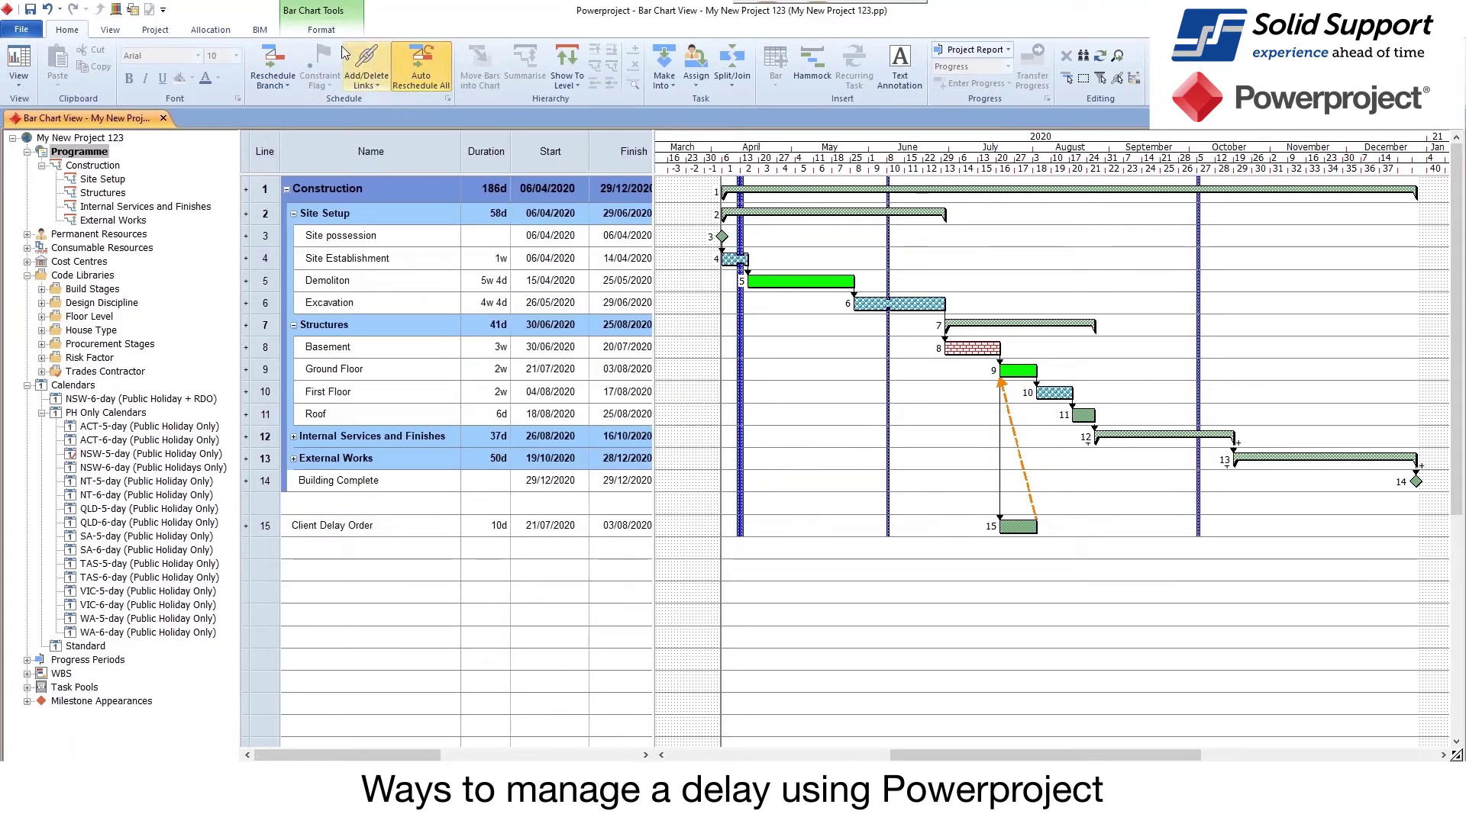
{"action": "left_click", "coordinate": [276, 63]}
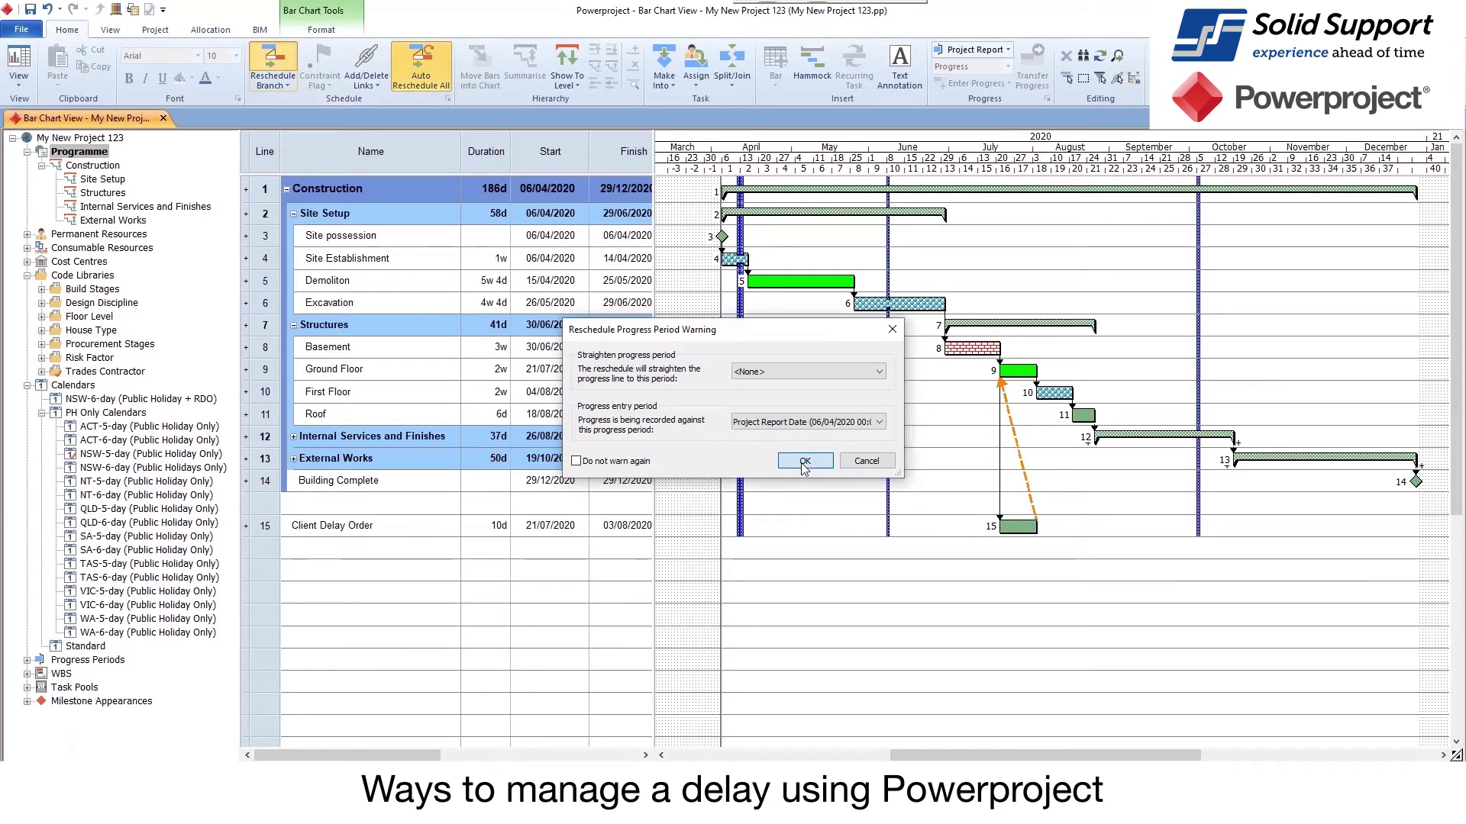
{"action": "left_click", "coordinate": [806, 466]}
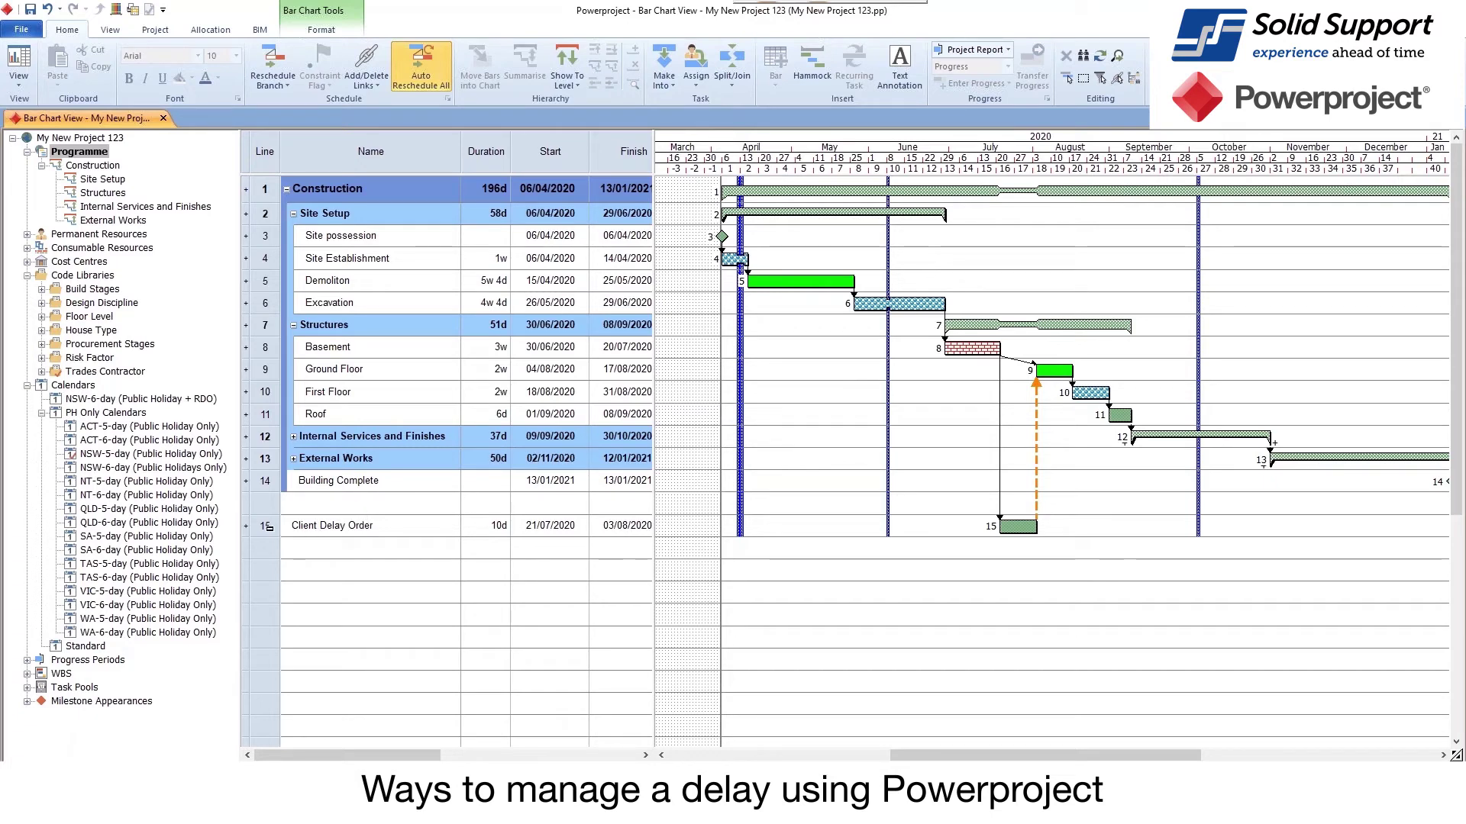
- Wrap Client Delay Order in a summary named 'Change Order #12345'
{"action": "left_click", "coordinate": [267, 525]}
{"action": "left_click", "coordinate": [524, 65]}
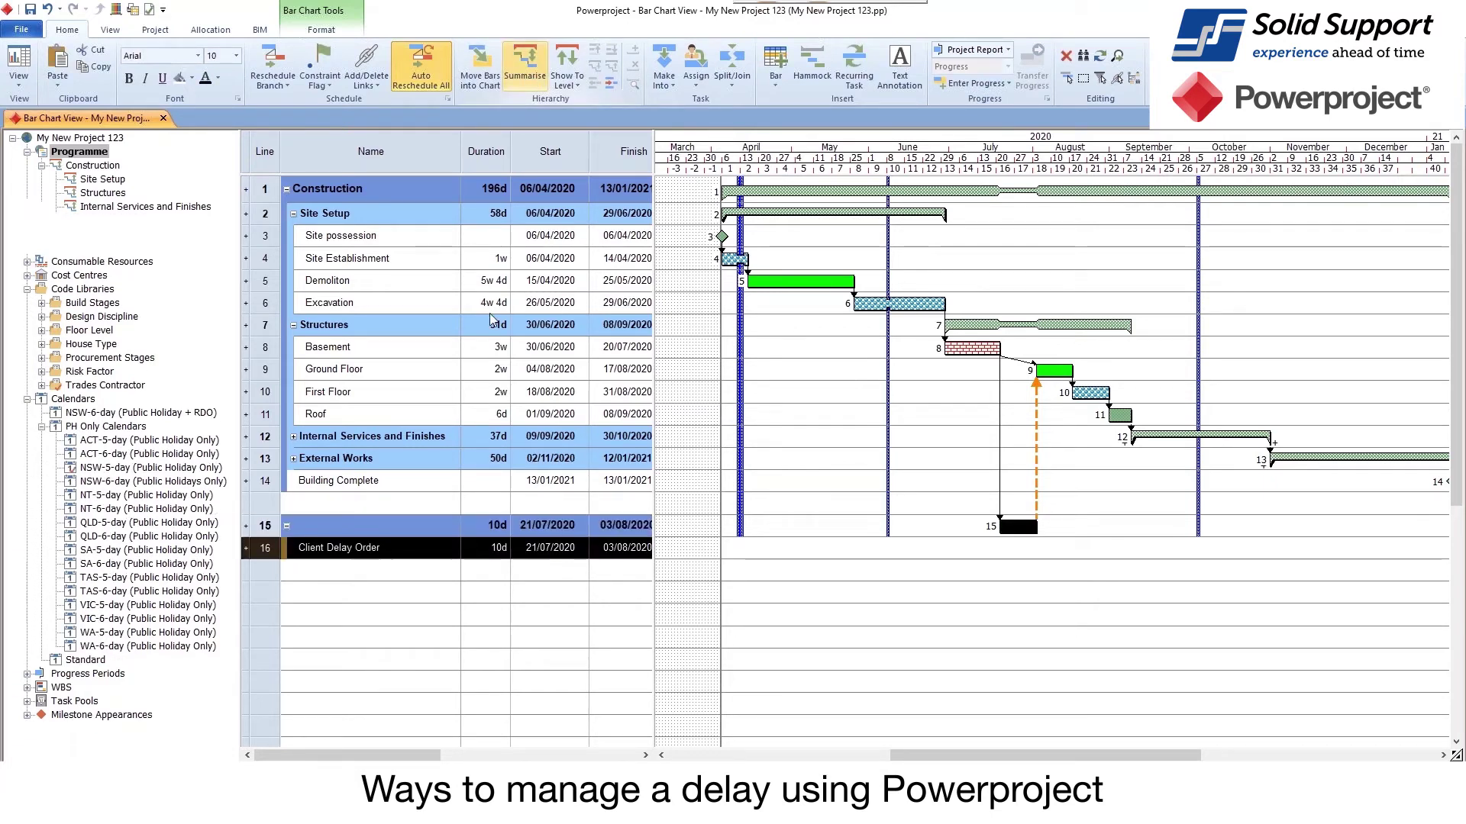
{"action": "type", "text": "Cha"}
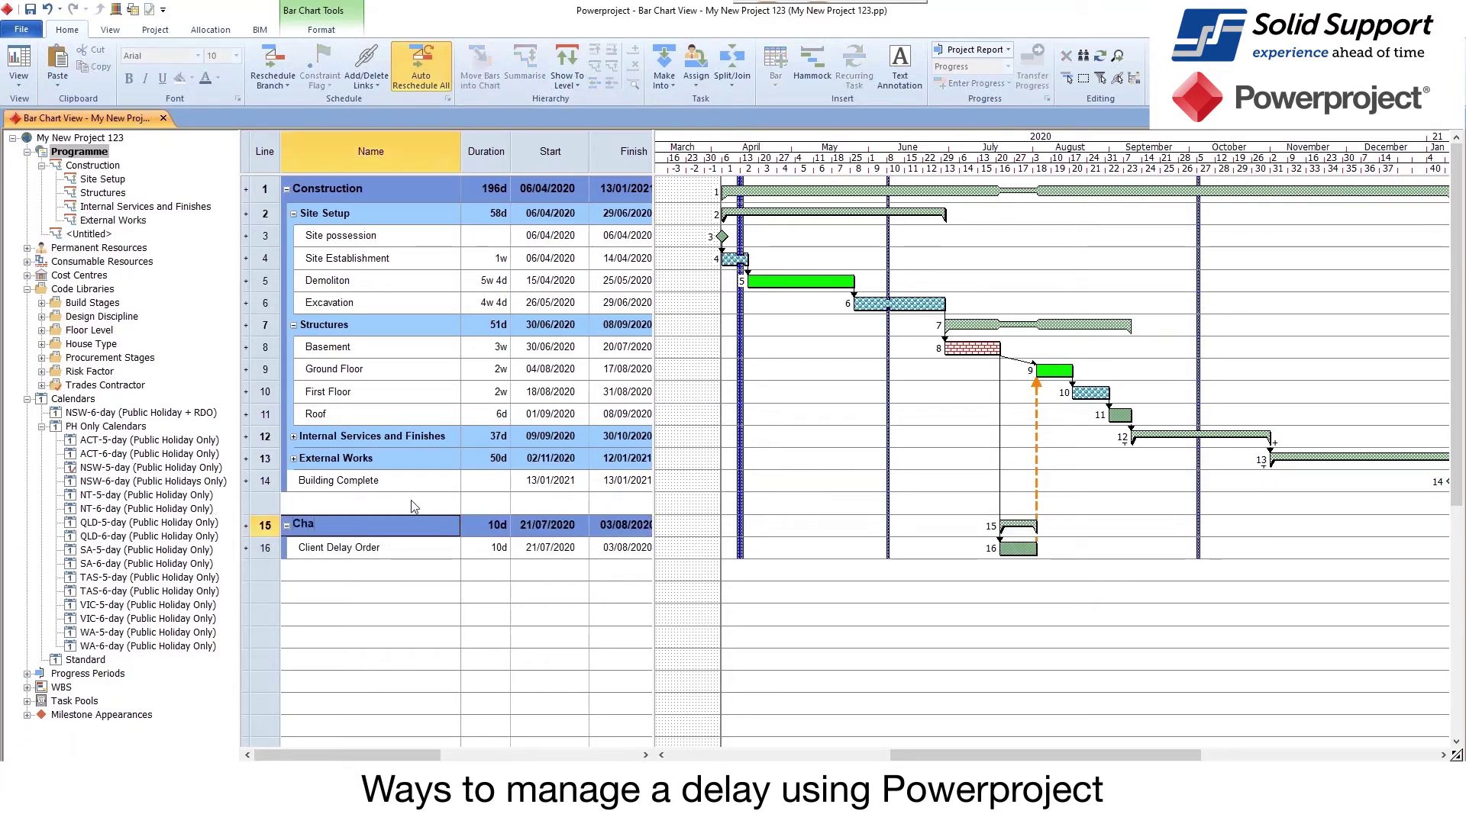
{"action": "type", "text": "nge Order #12"}
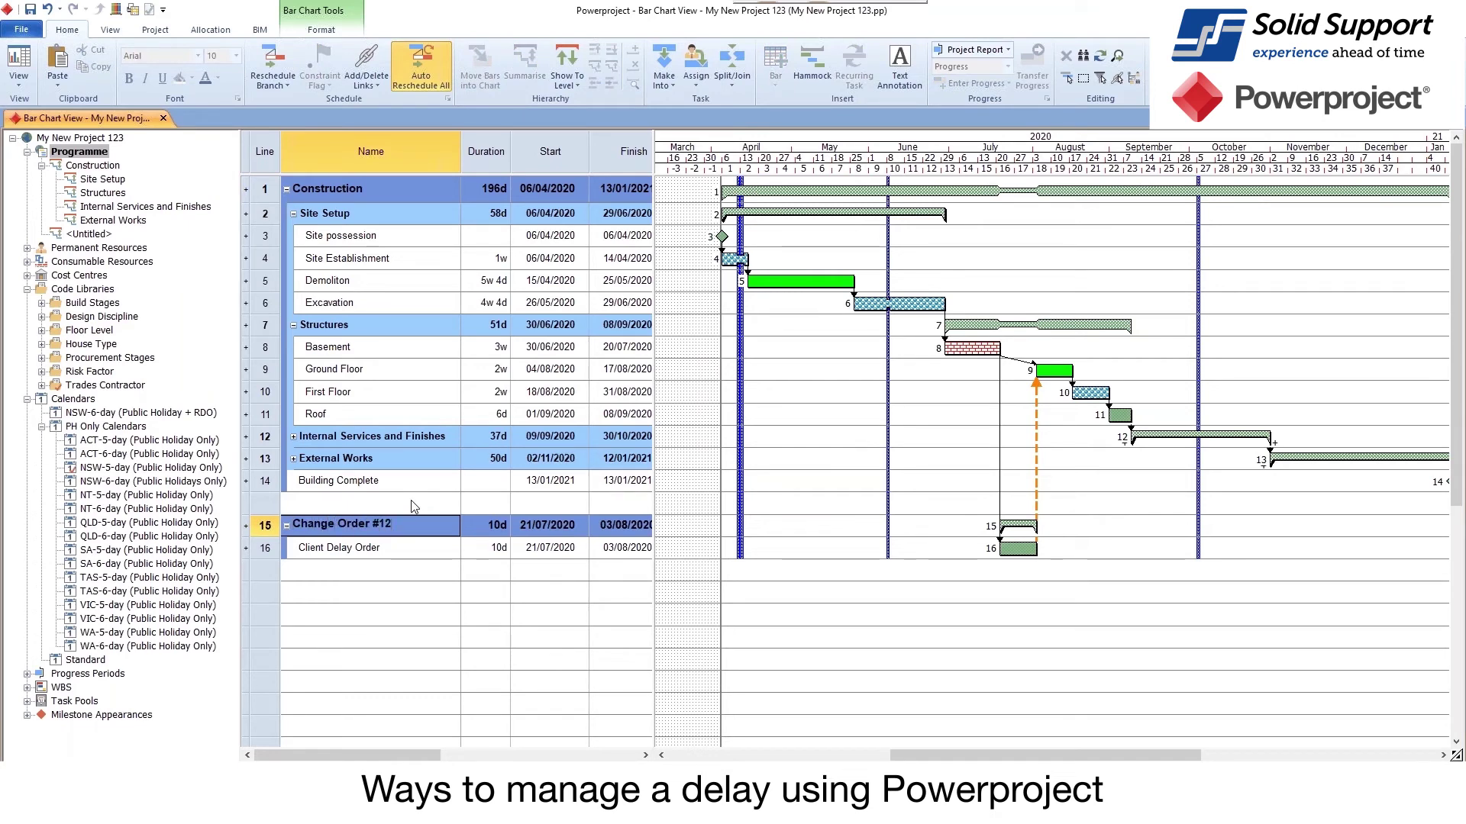
{"action": "type", "text": "345"}
{"action": "key", "text": "Return"}
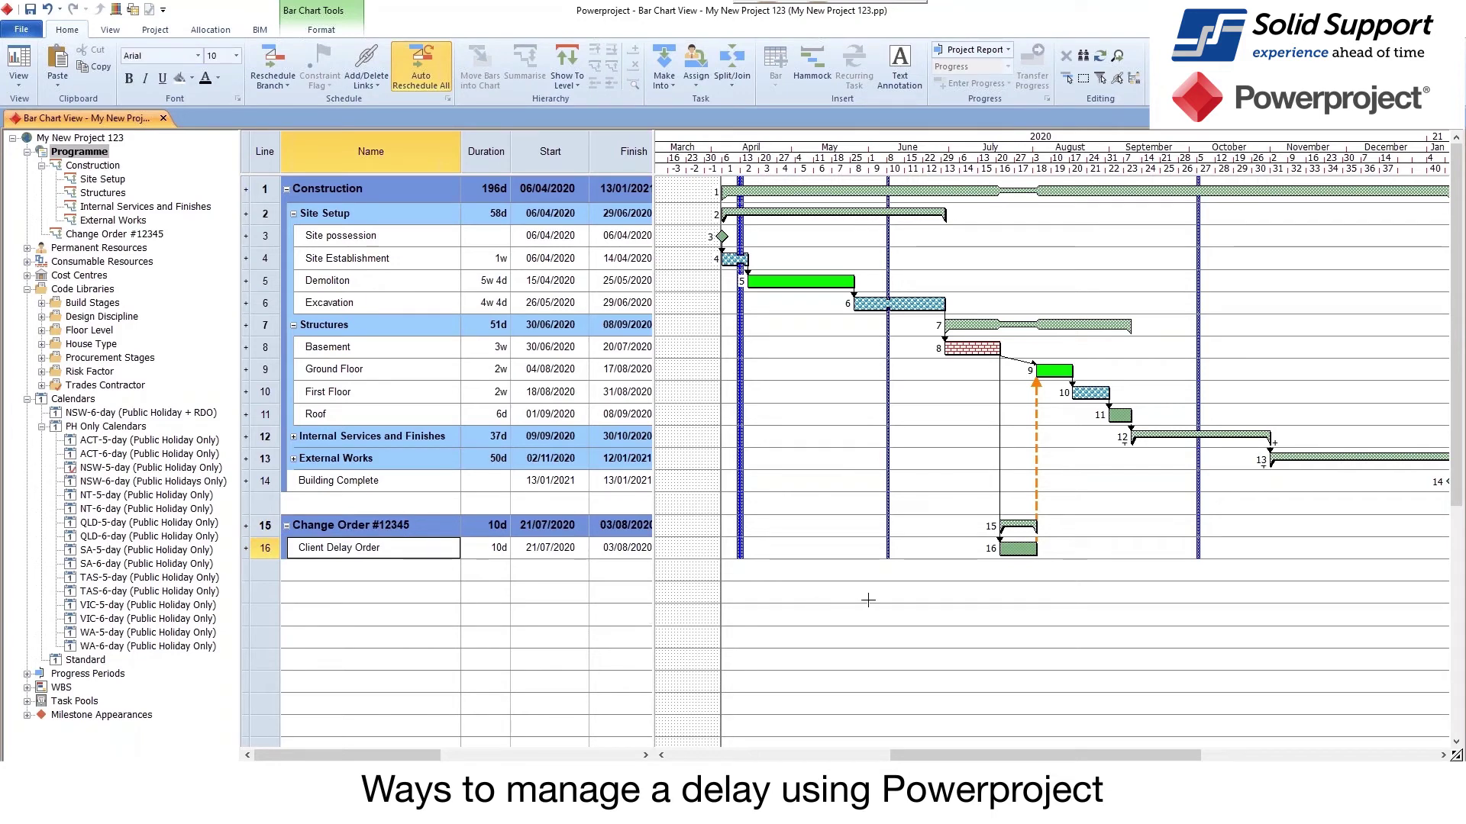
- Group that summary under a new parent summary named 'Change Orders'
{"action": "key", "text": "shift+Up"}
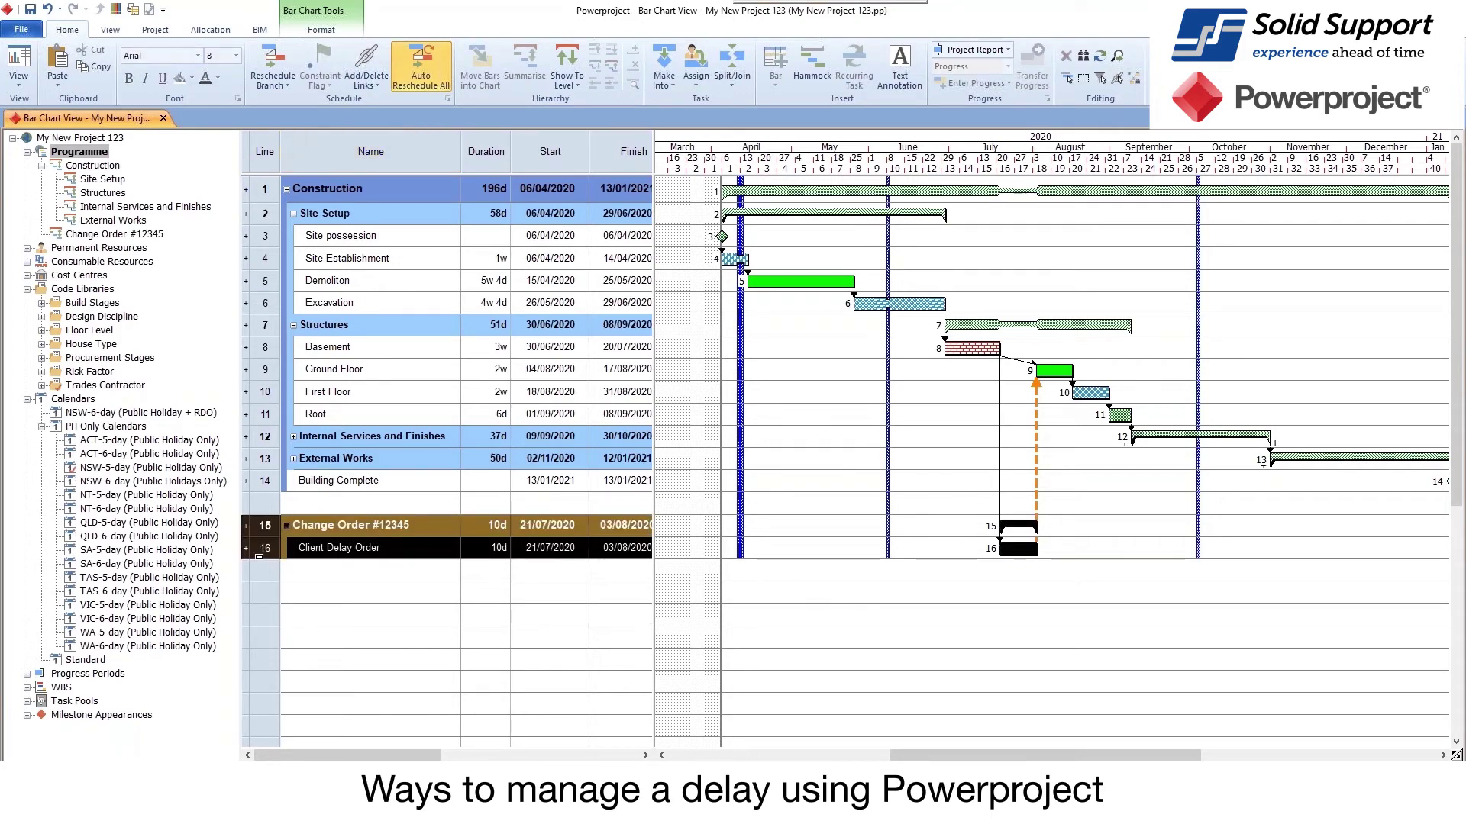
{"action": "left_click", "coordinate": [532, 80]}
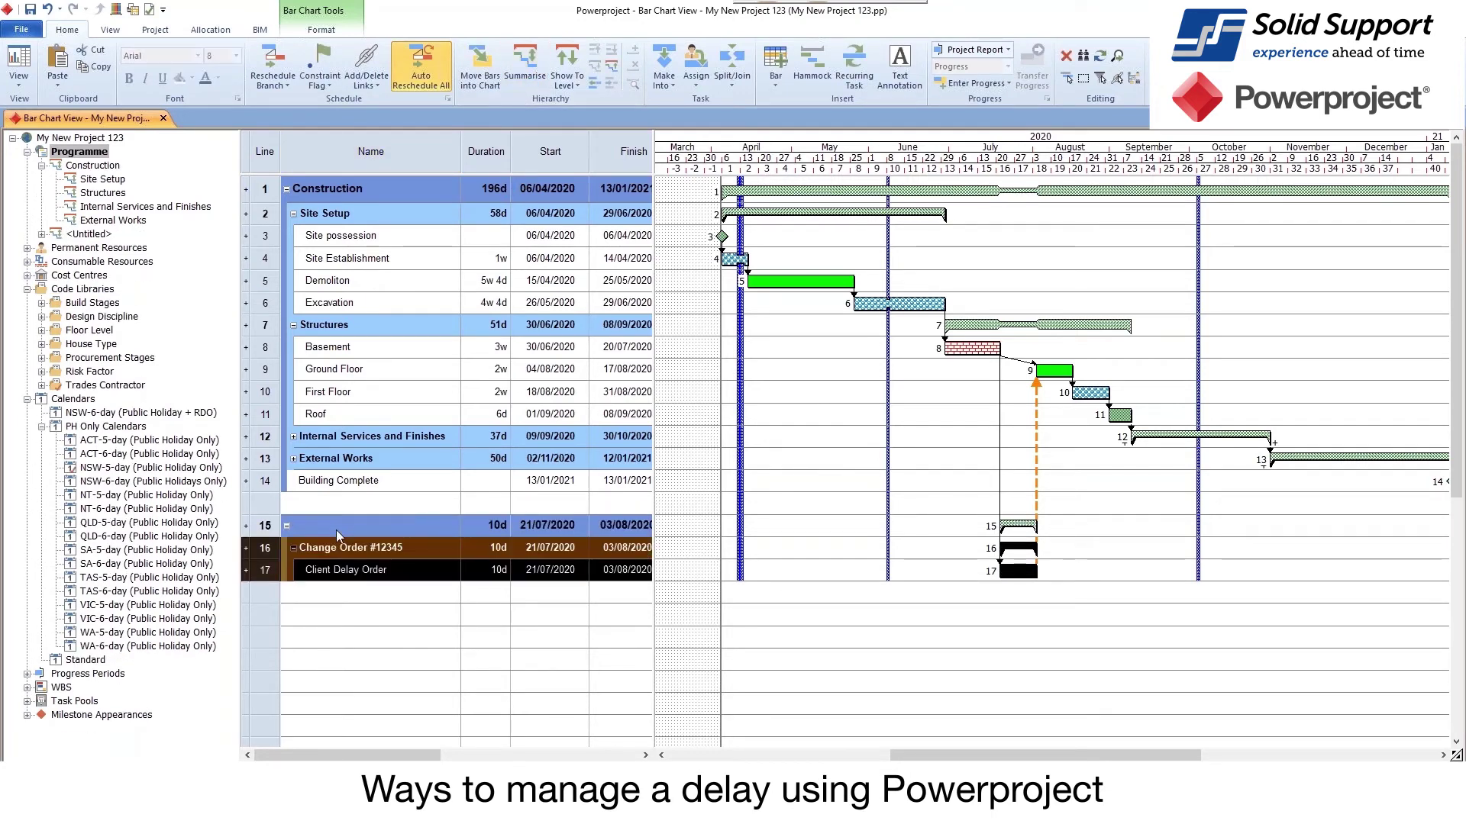
{"action": "type", "text": "Change Or"}
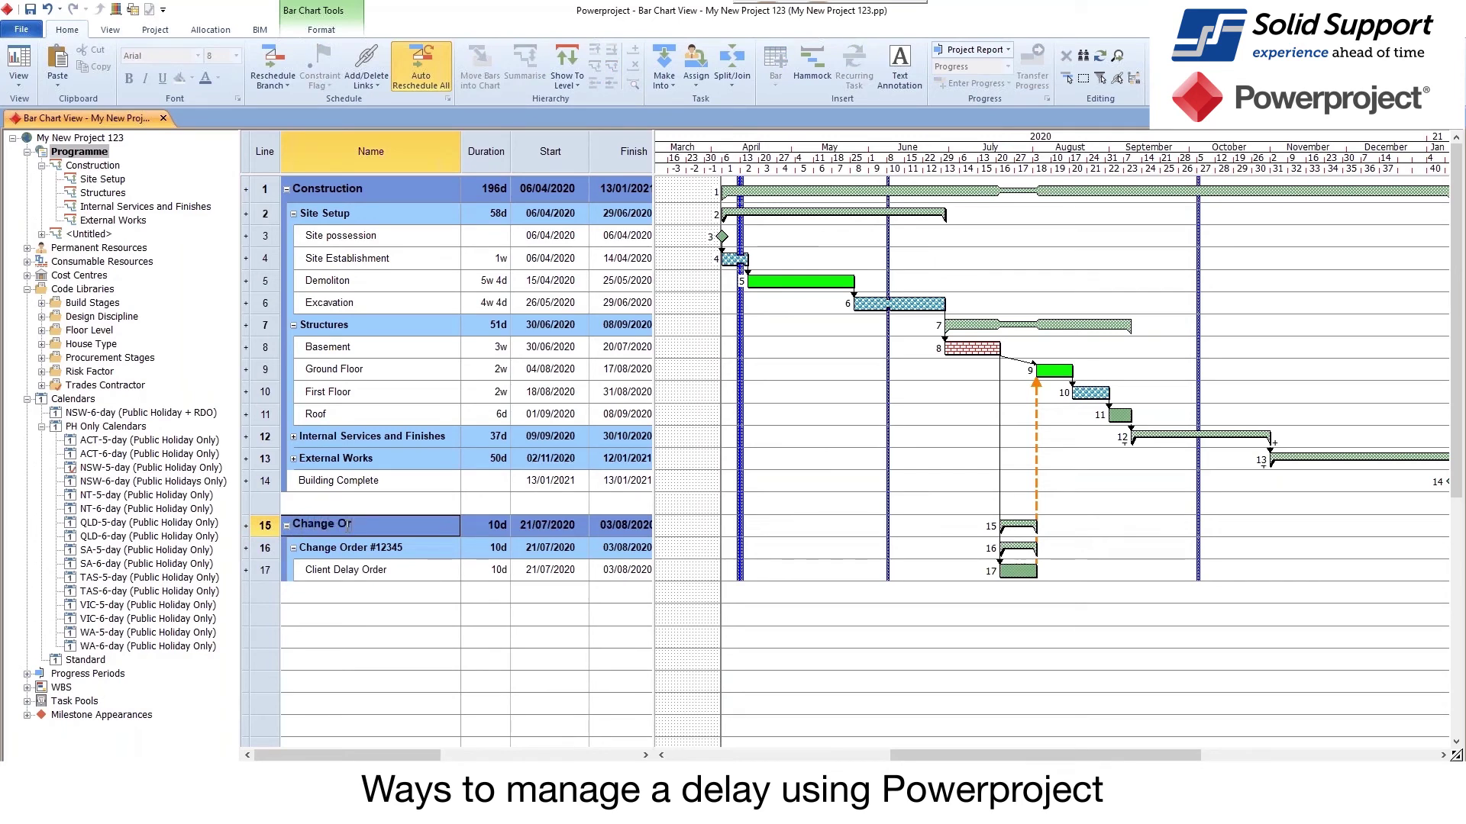
{"action": "type", "text": "ders"}
{"action": "key", "text": "Return"}
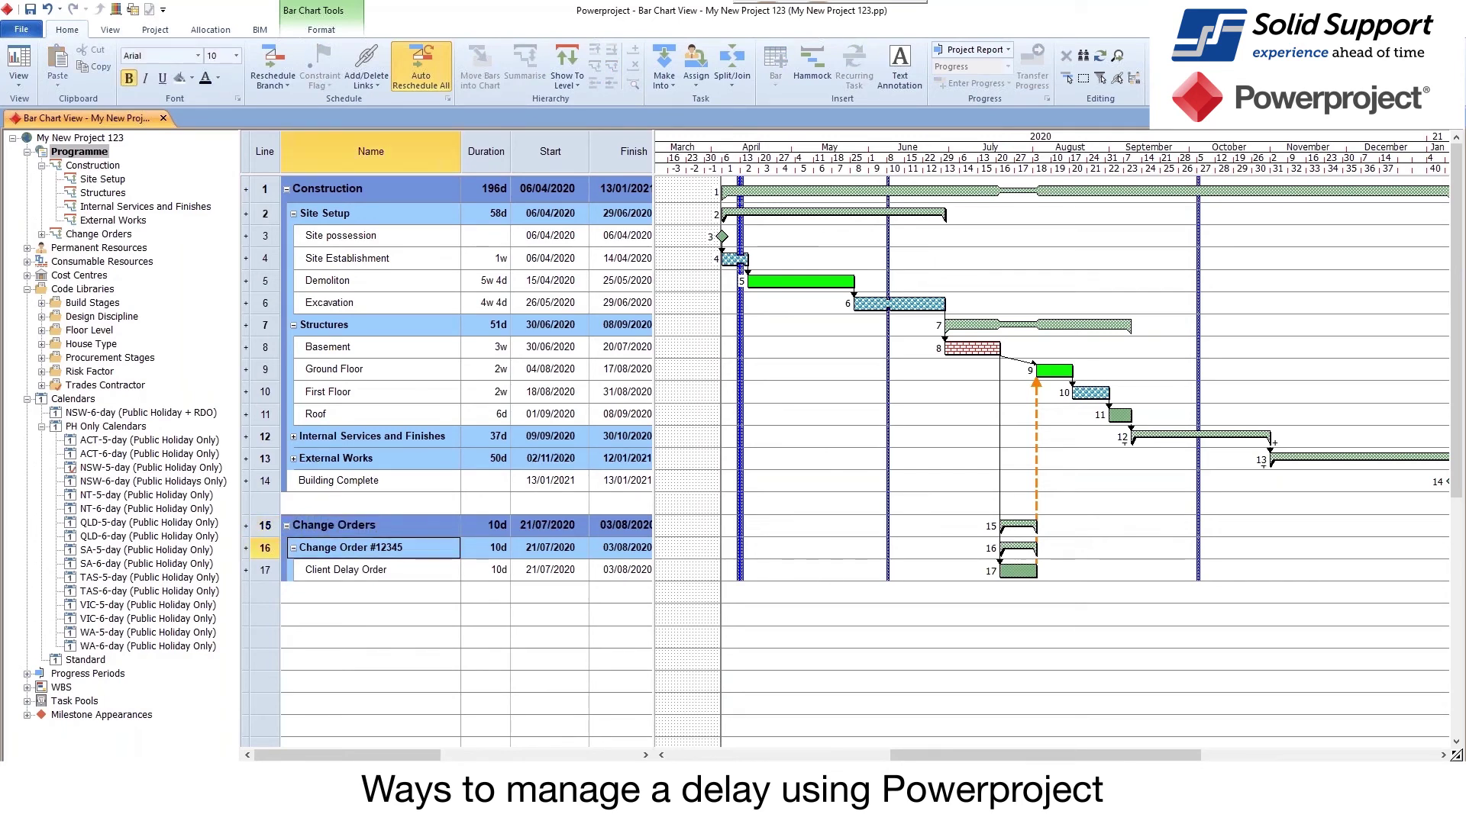
- Delete the blank line and the Change Orders rows, including Client Delay Order, from the schedule
{"action": "left_click", "coordinate": [42, 235]}
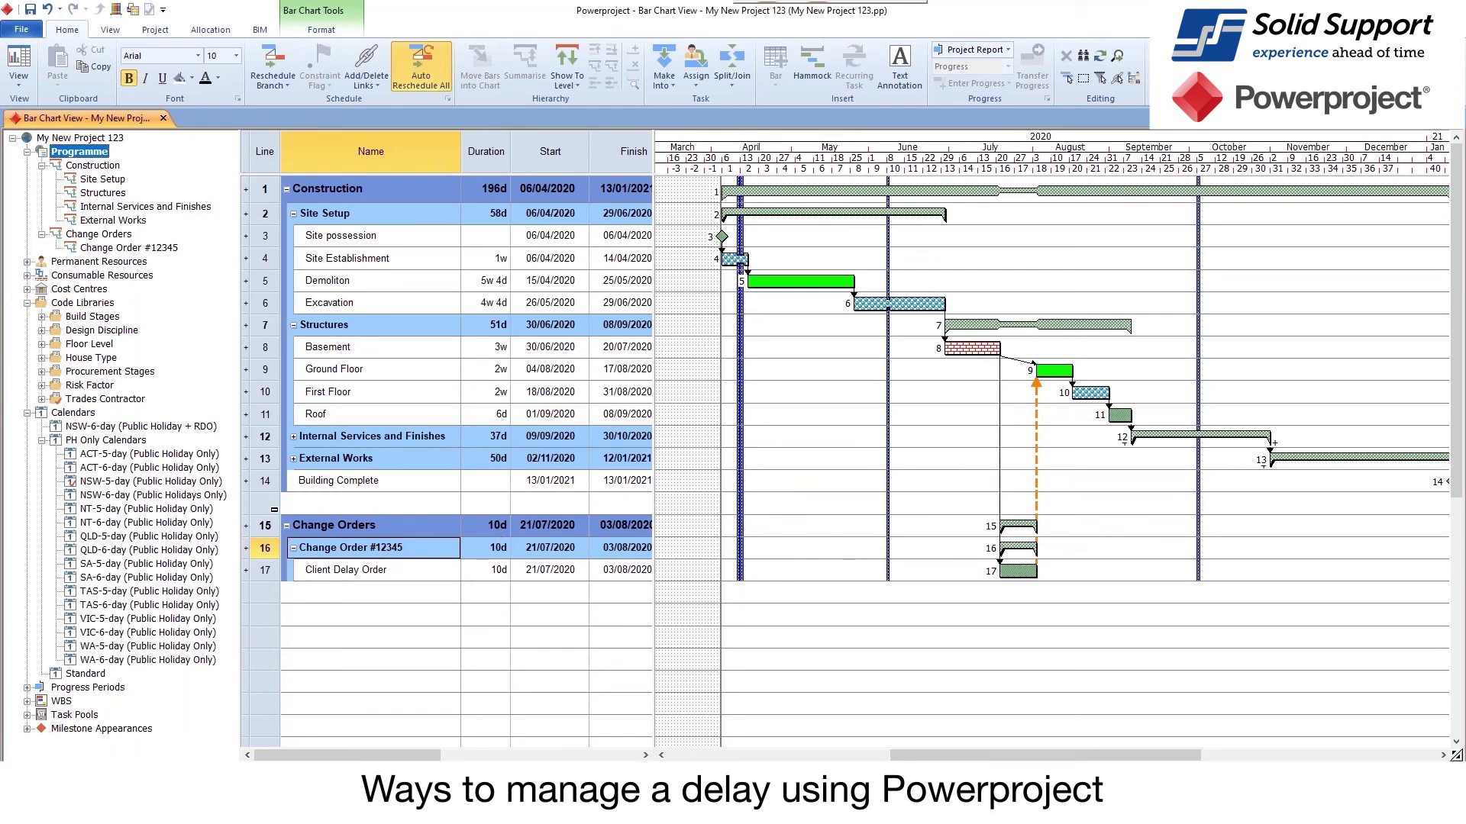
{"action": "left_click_drag", "start_coordinate": [274, 509], "coordinate": [272, 580]}
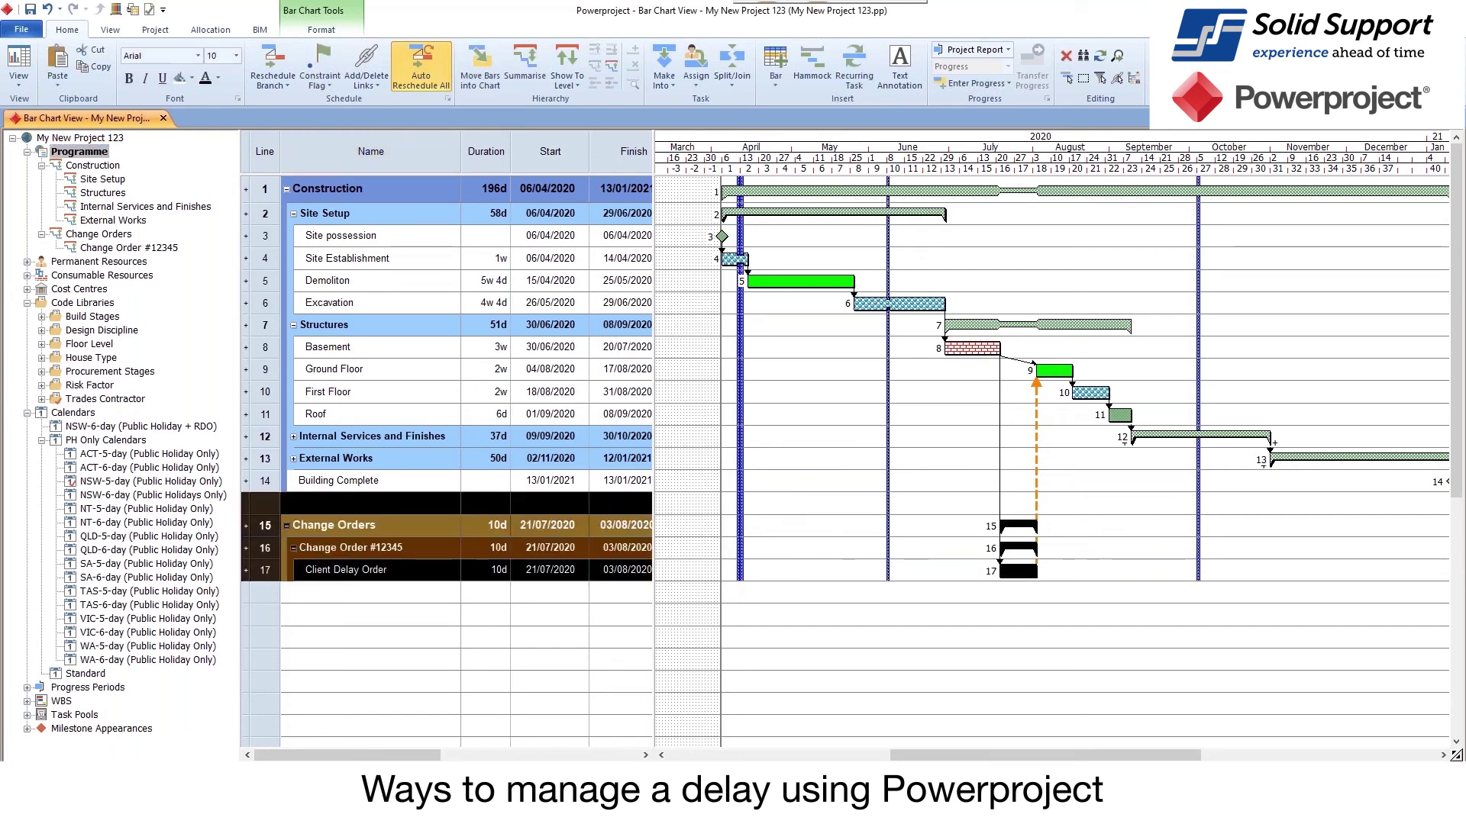
{"action": "key", "text": "Delete"}
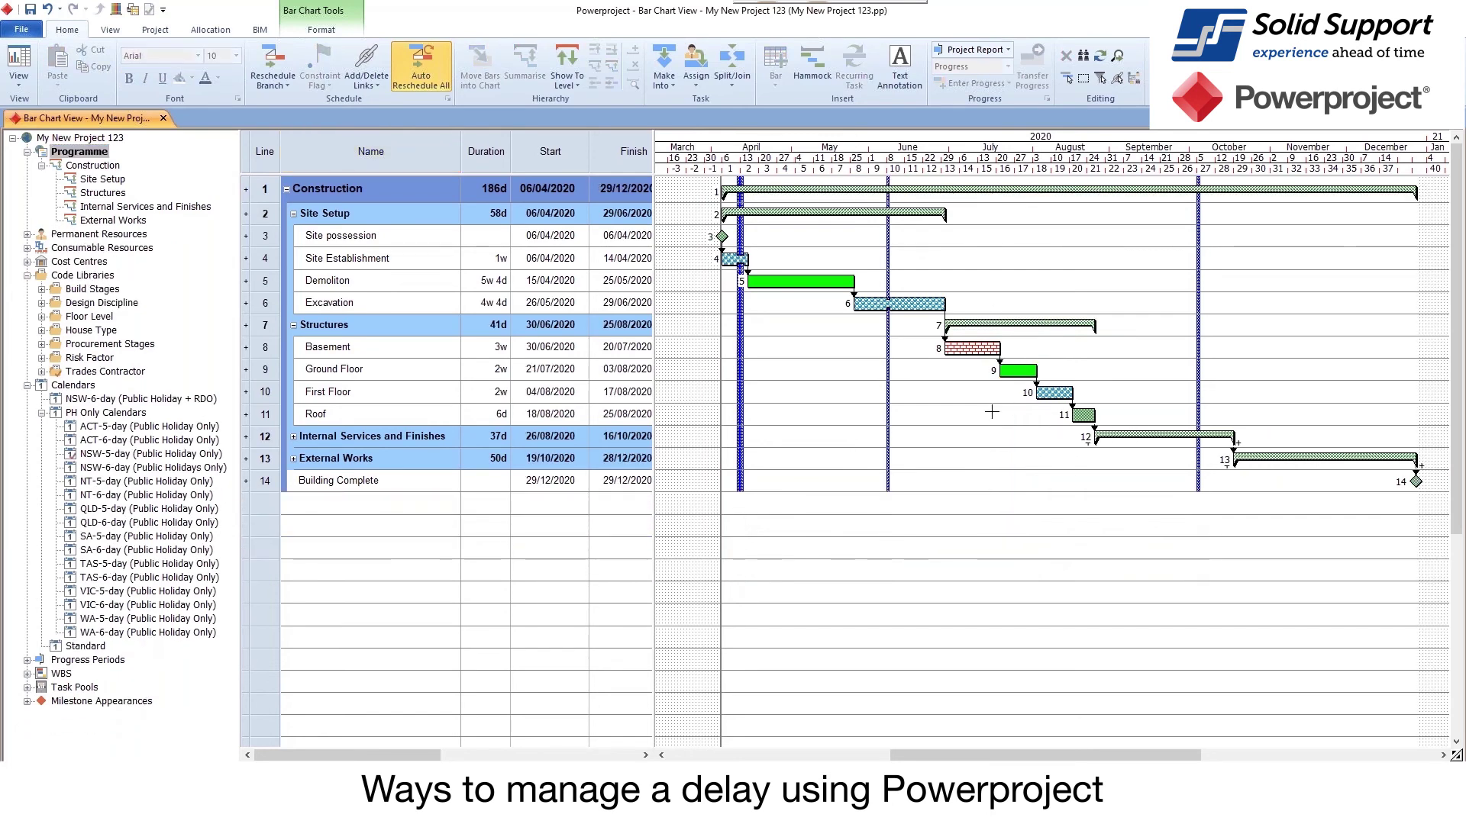